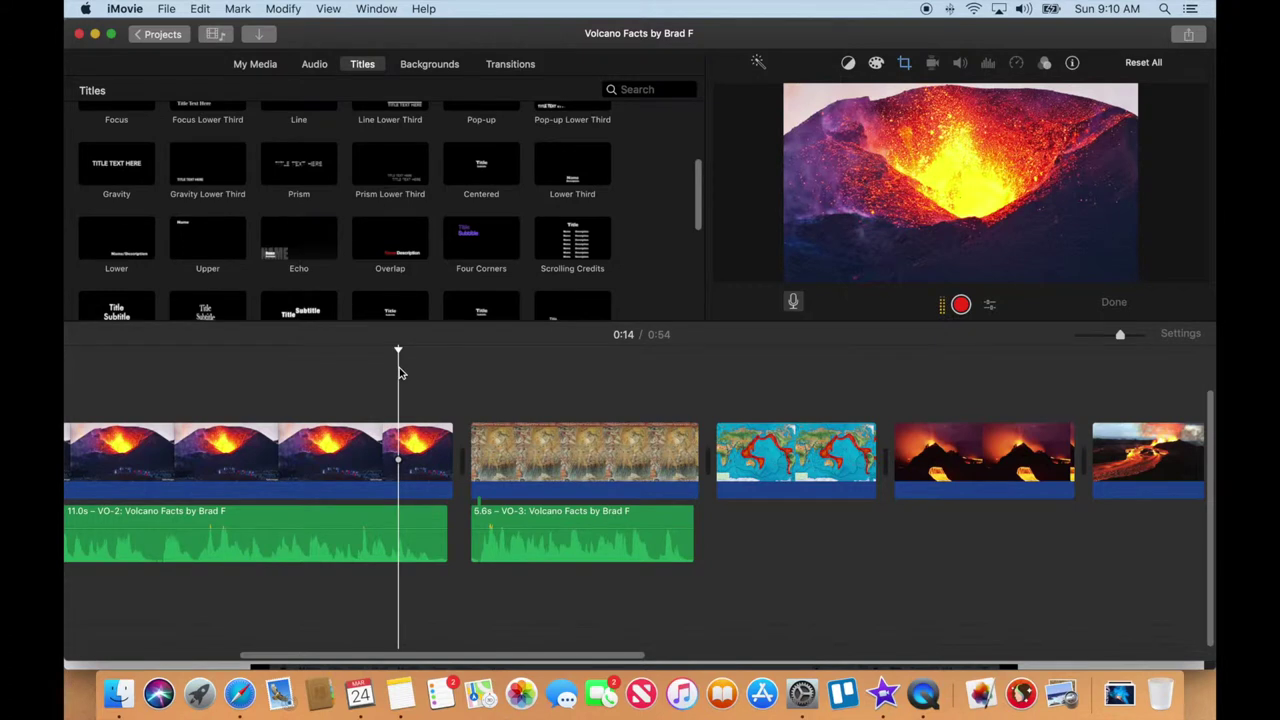
# - Play back the Roman god clip with its narration, and start recording a voiceover at the beginning of the Pacific map clip
pyautogui.click(463, 363)
pyautogui.press('space')
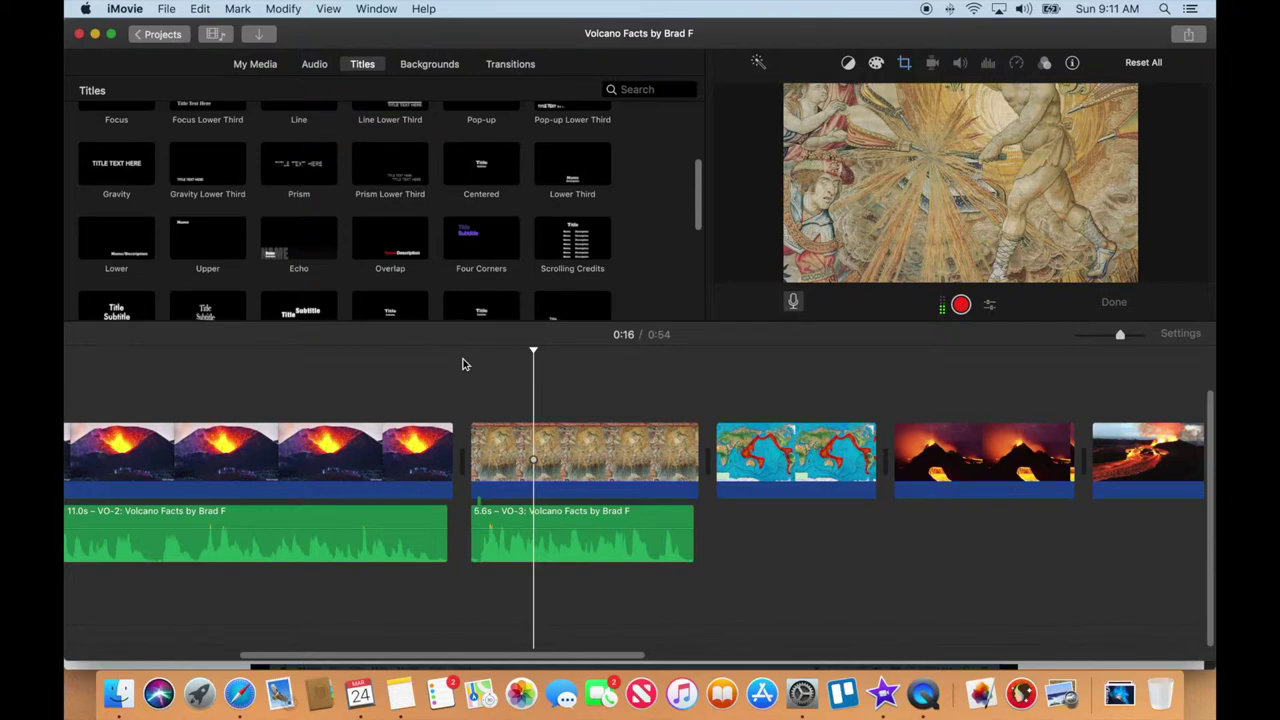
pyautogui.click(706, 403)
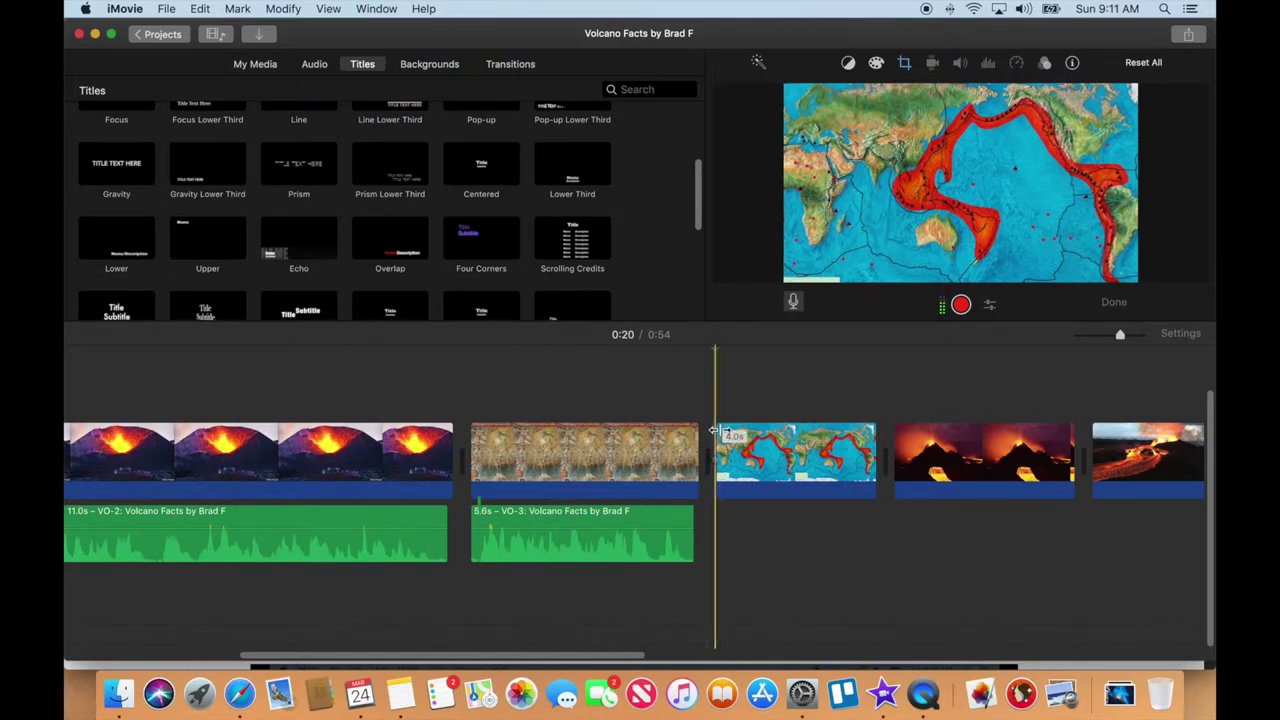
pyautogui.click(961, 305)
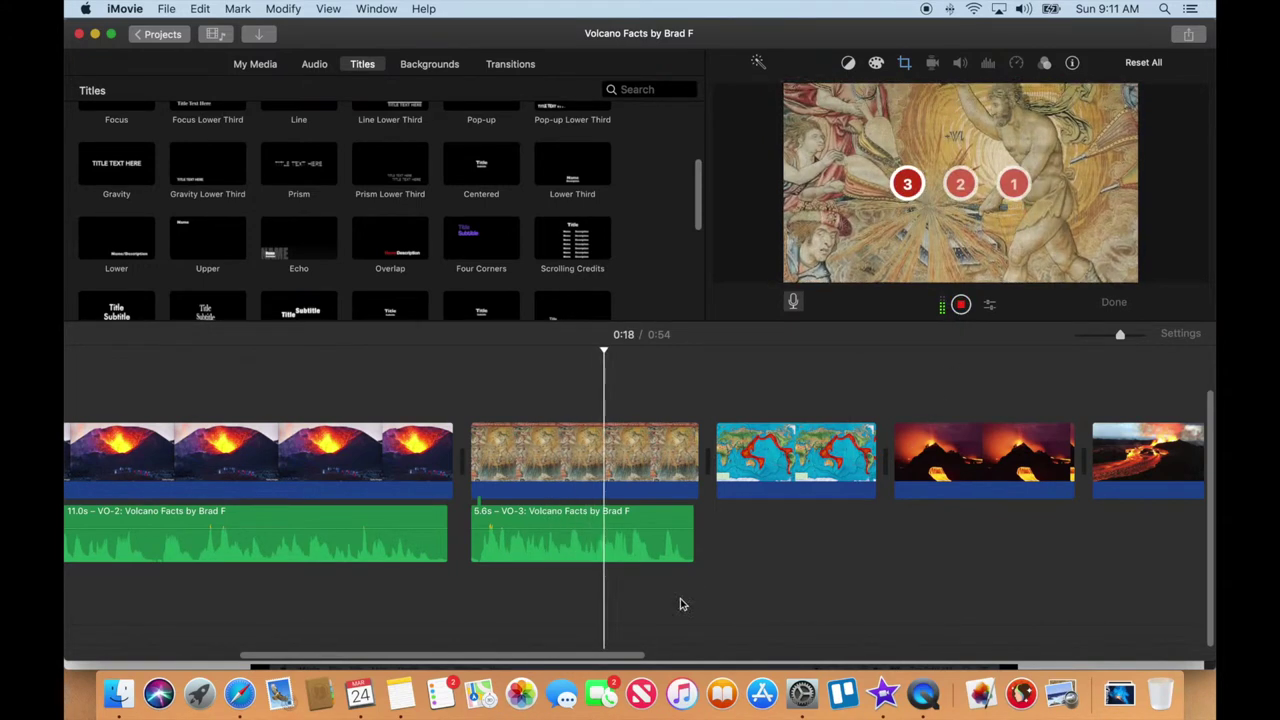
# - Switch to Safari, highlight the Pacific Ring of Fire script paragraph to narrate it, and return to iMovie to stop the recording
pyautogui.click(239, 693)
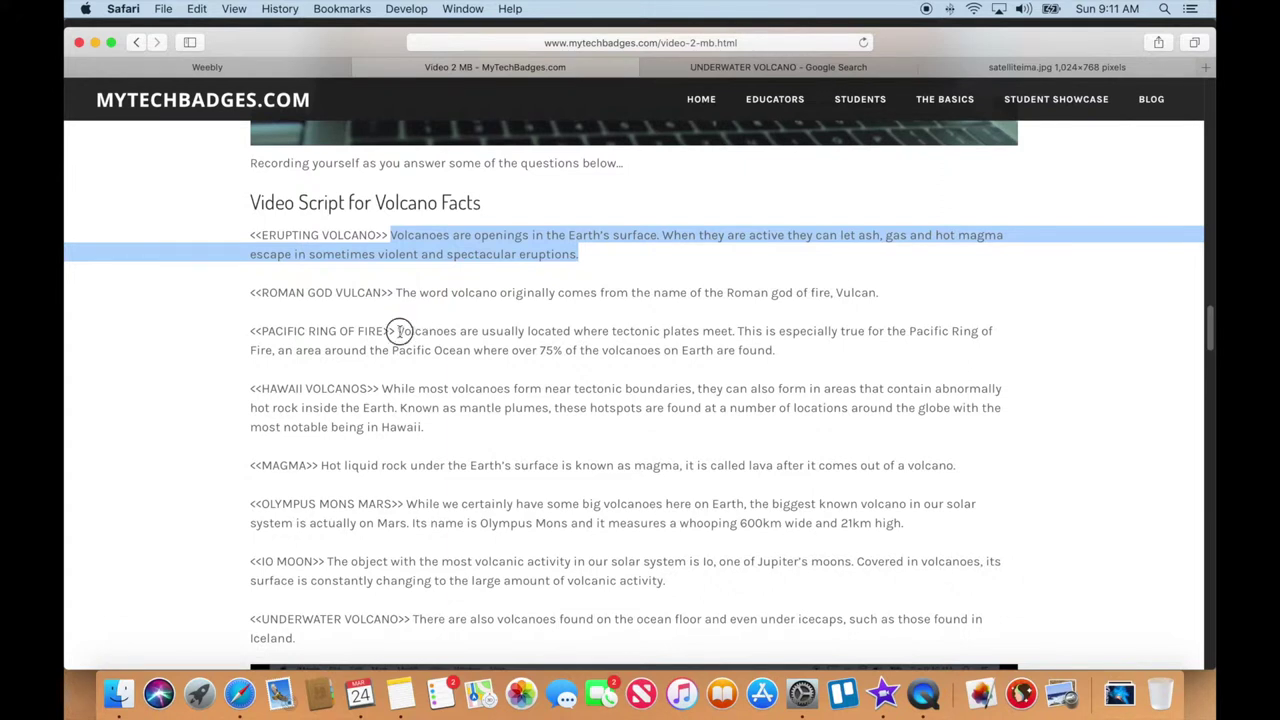
pyautogui.moveTo(398, 331); pyautogui.dragTo(779, 354)
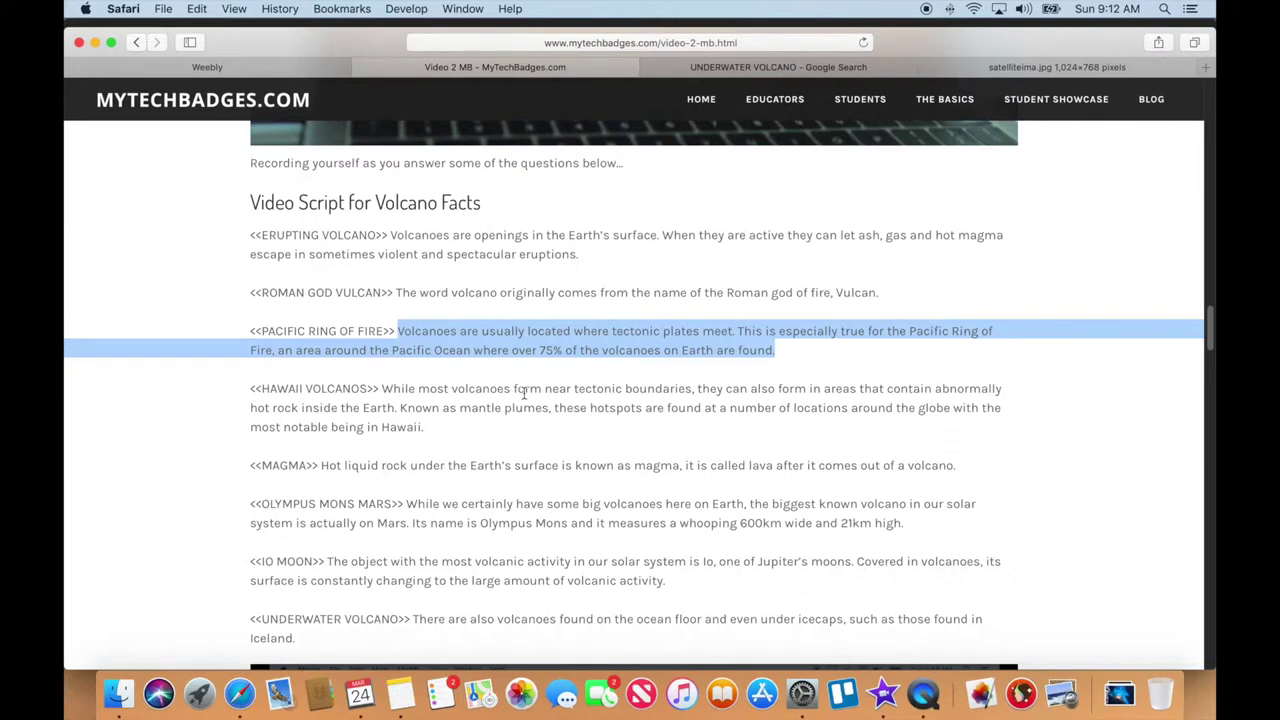
pyautogui.click(883, 693)
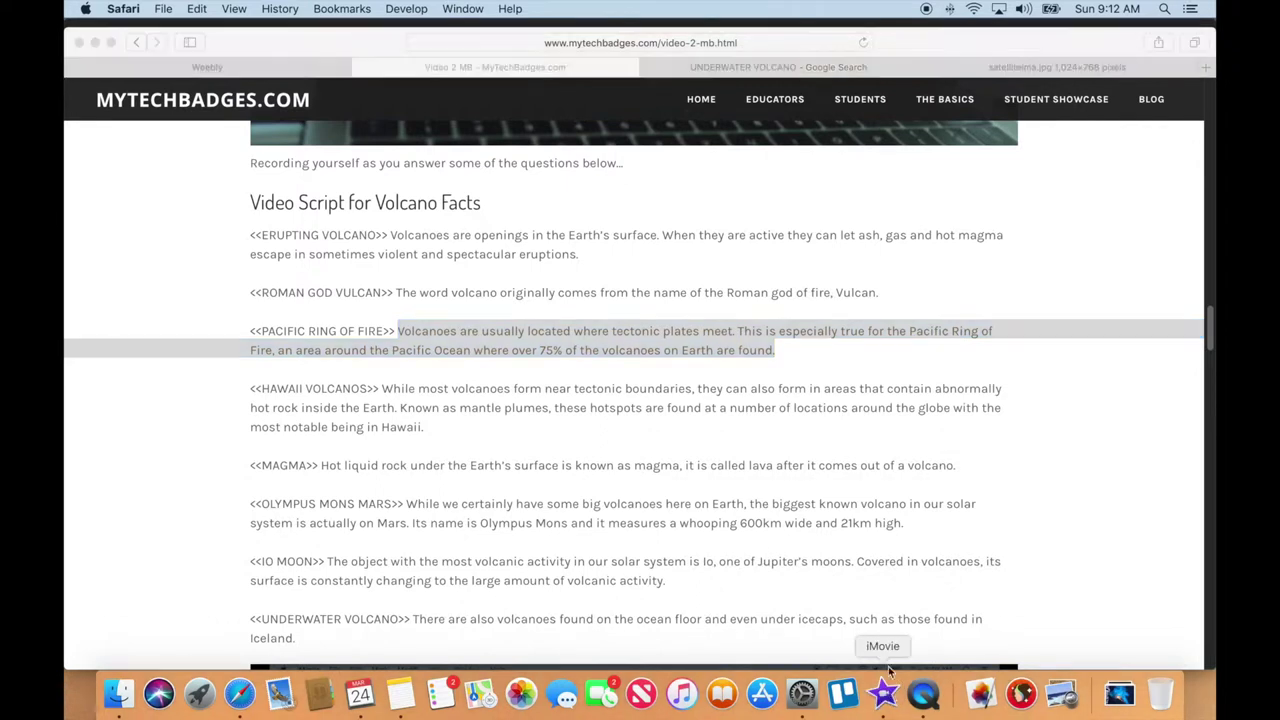
pyautogui.click(960, 304)
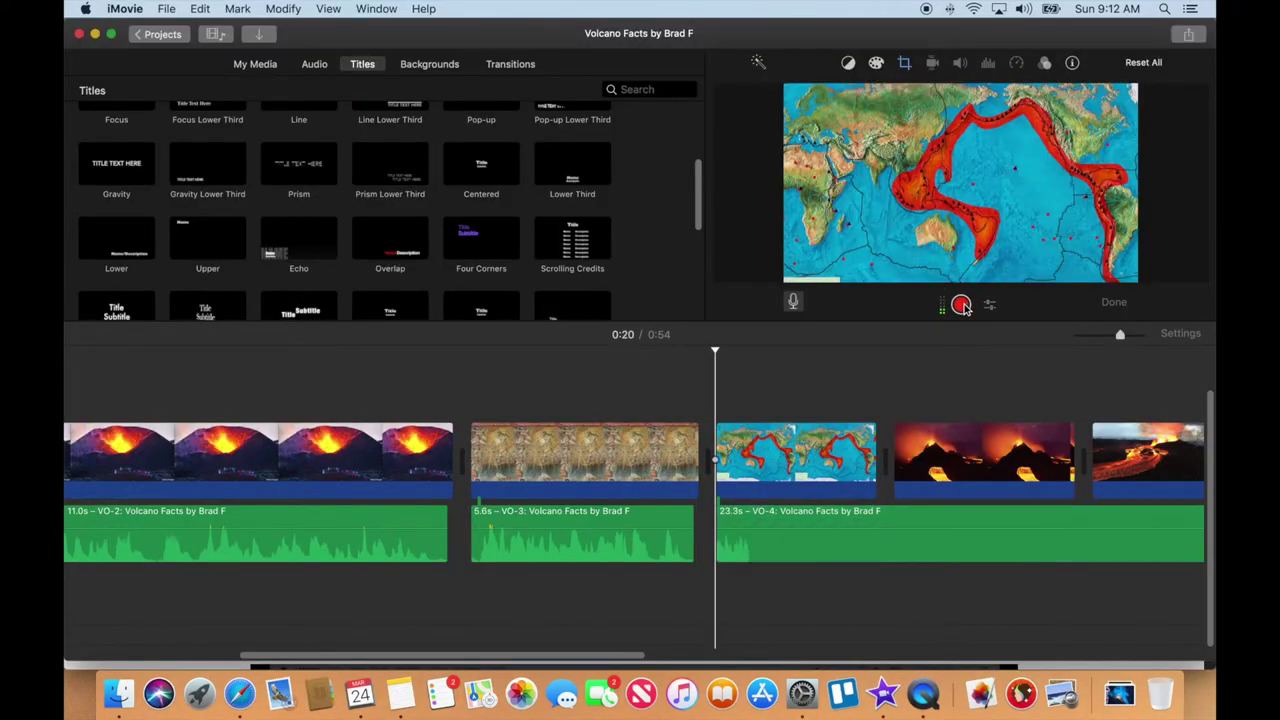
# - Trim the unwanted beginning off the Pacific map voiceover, shortening it to about 17.4 s
pyautogui.moveTo(635, 660); pyautogui.dragTo(714, 646)
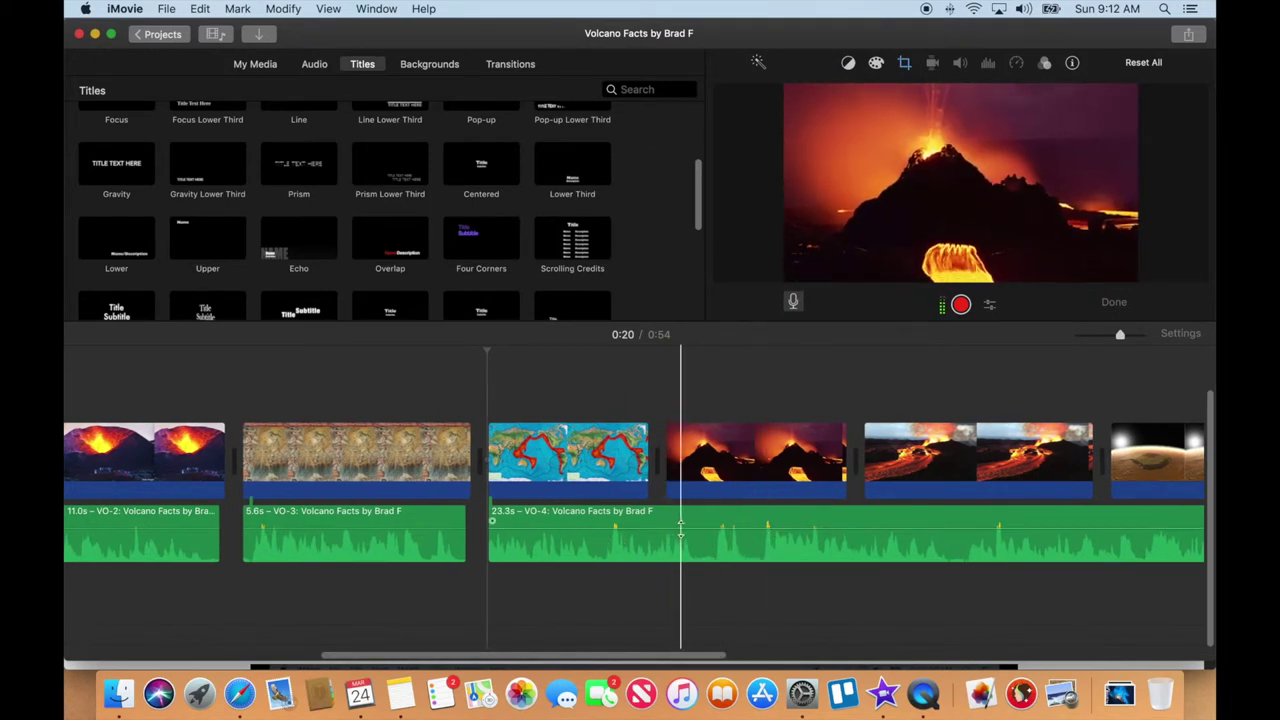
pyautogui.press('space')
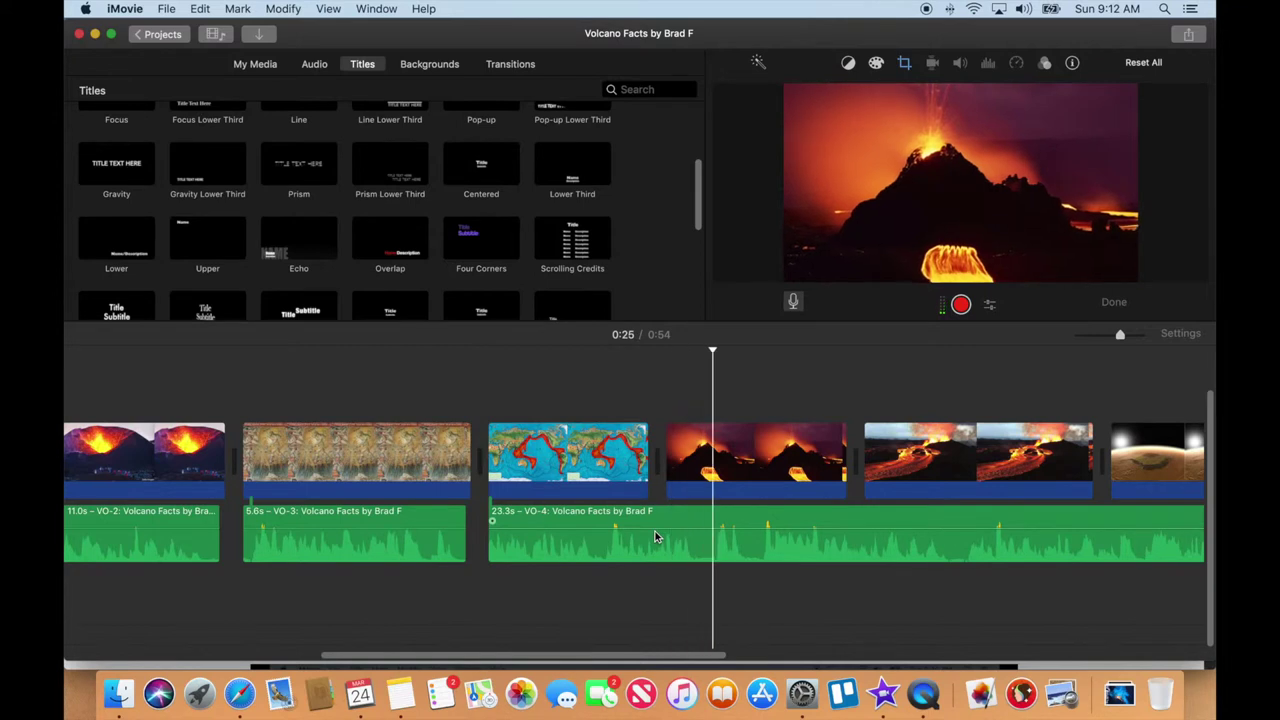
pyautogui.press('space')
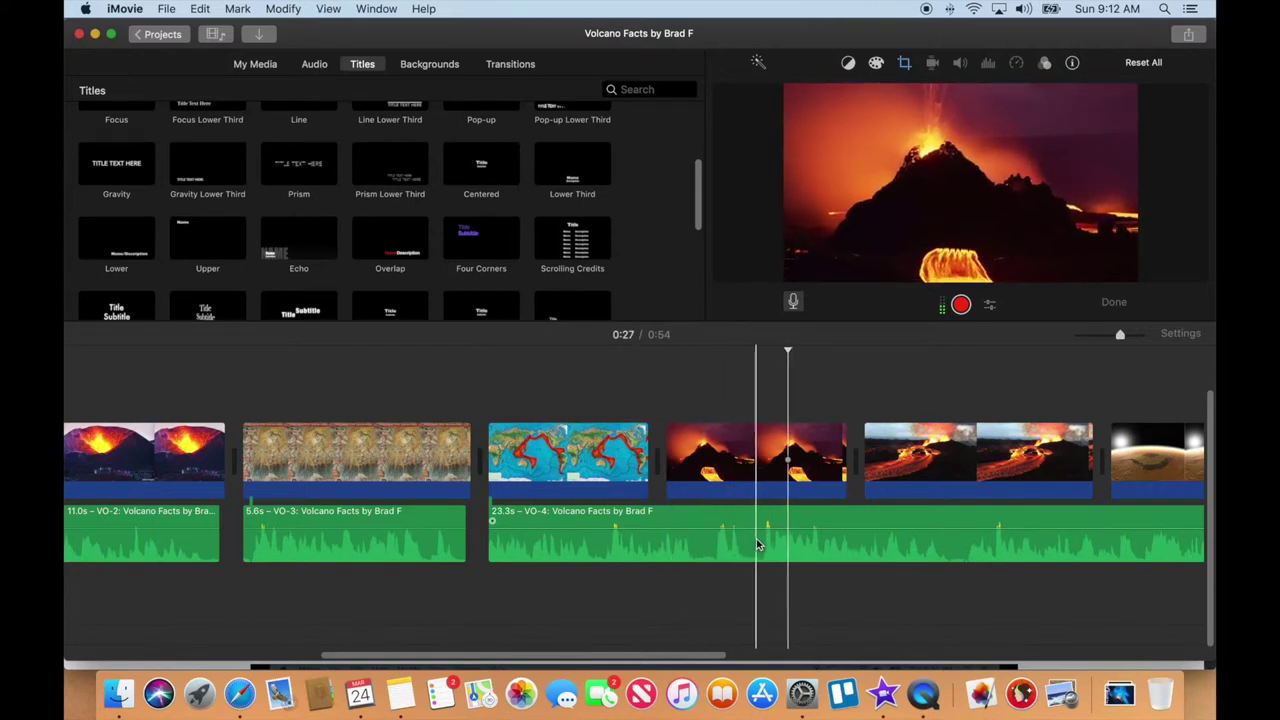
pyautogui.click(753, 537)
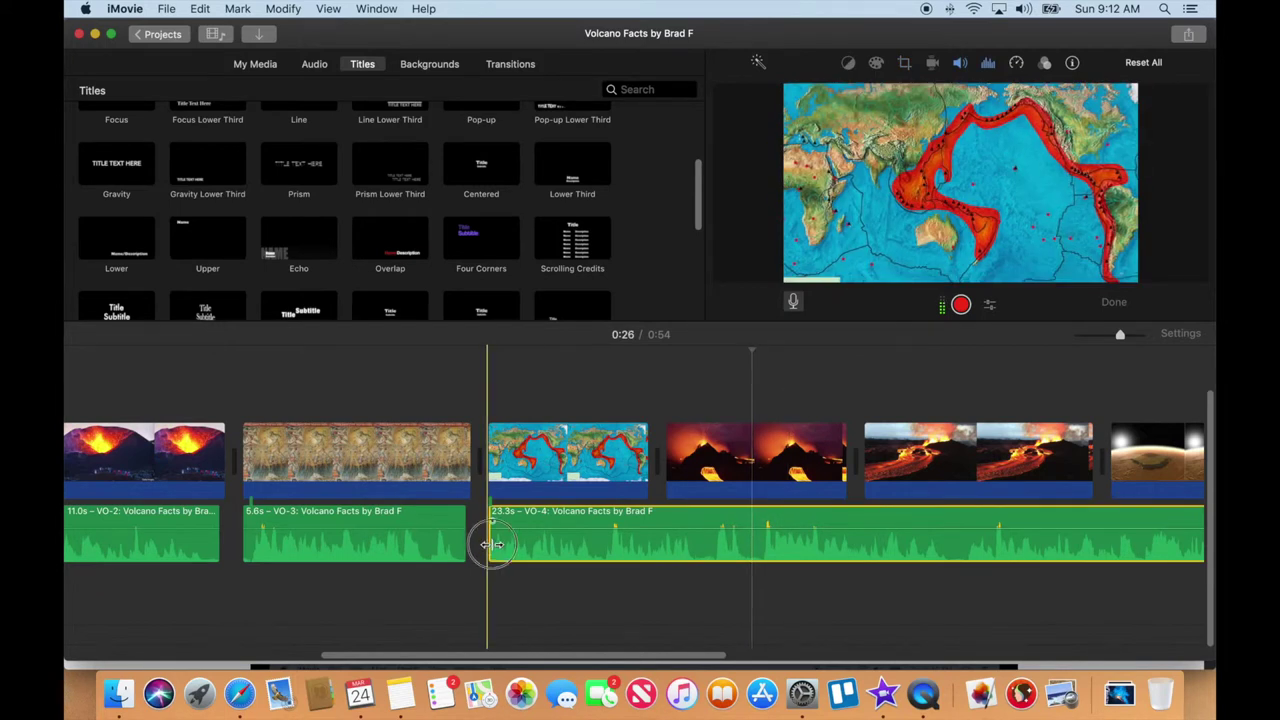
pyautogui.moveTo(491, 543); pyautogui.dragTo(758, 546)
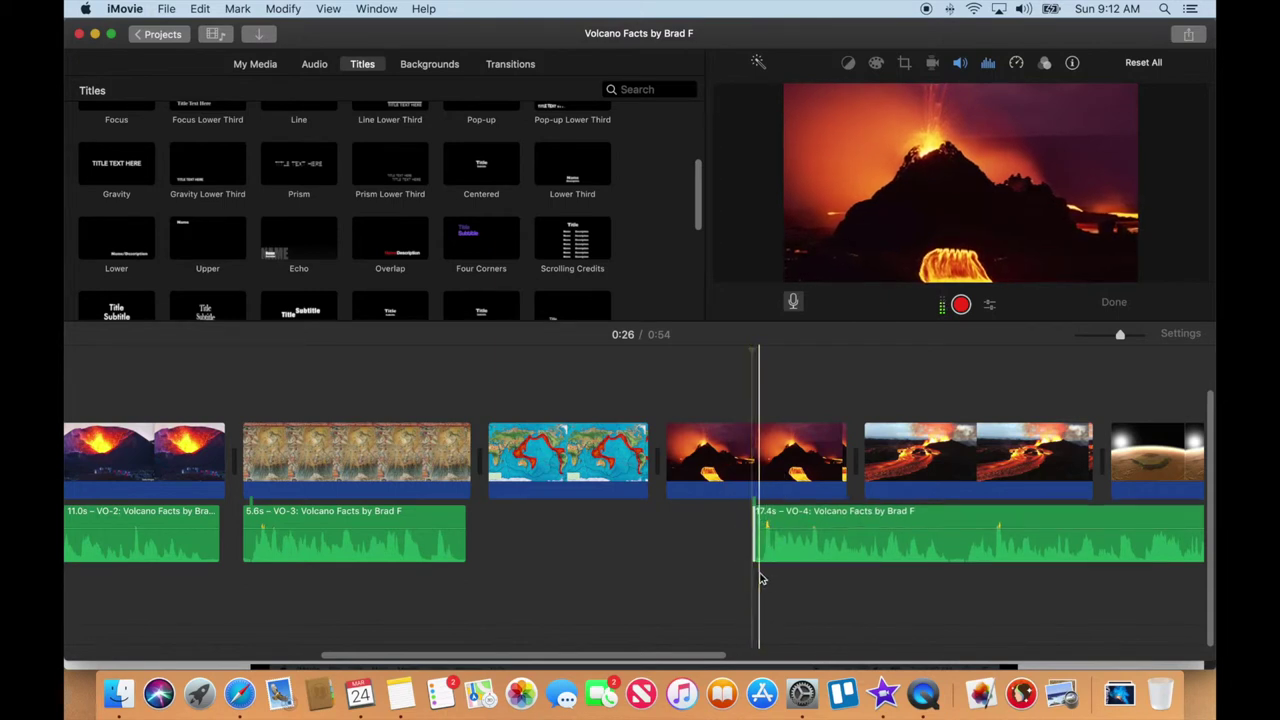
# - Trim the unused end of the Pacific map voiceover, leaving a clip of about 13.0 s
pyautogui.hscroll(10, 745, 635)
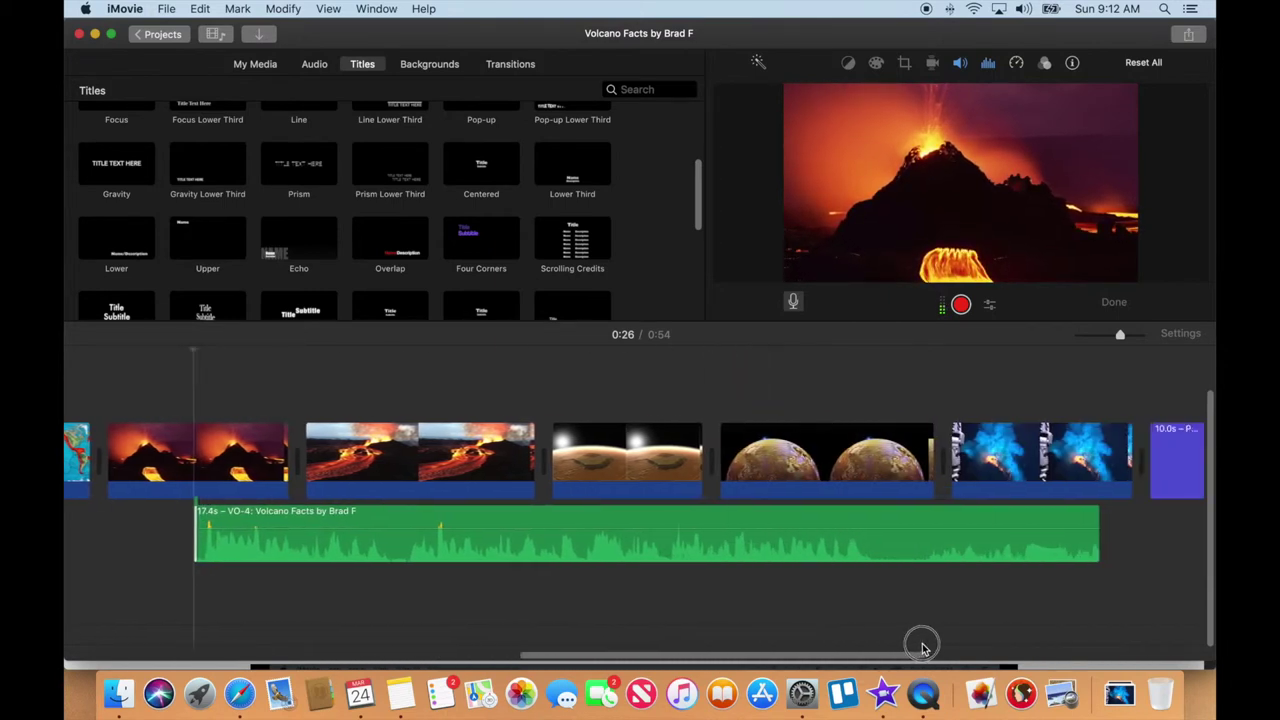
pyautogui.press('space')
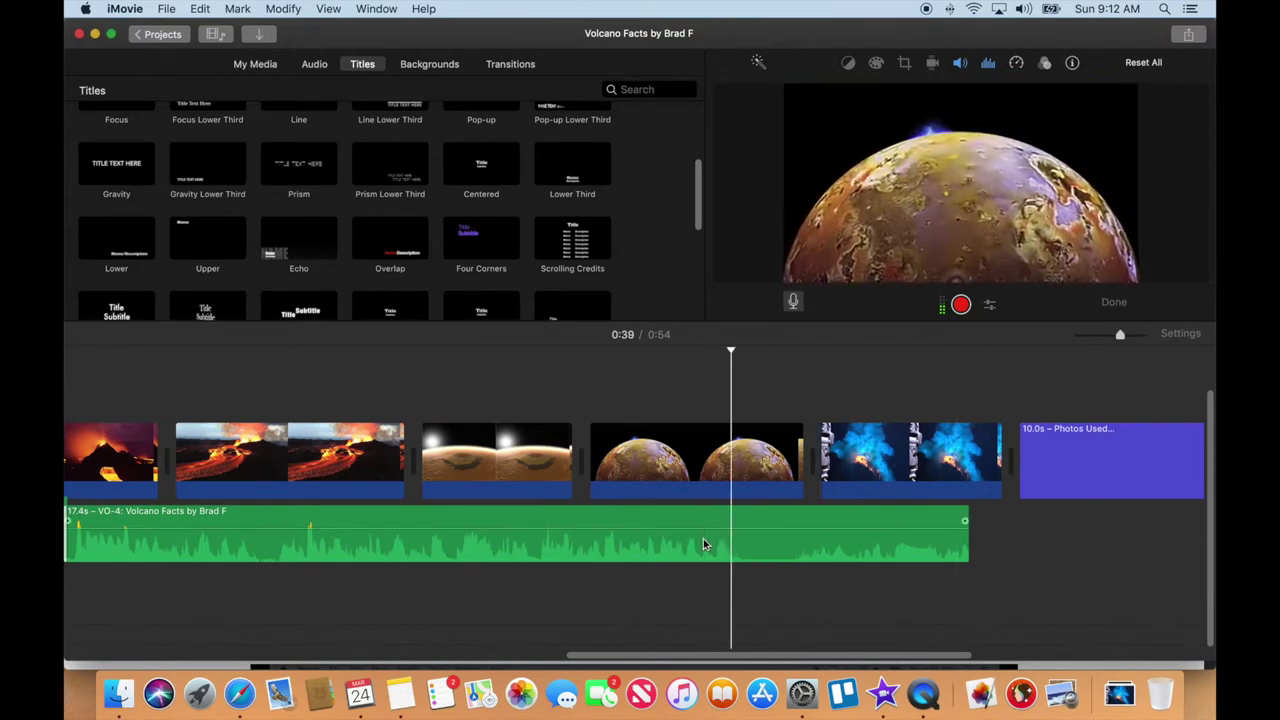
pyautogui.moveTo(966, 540); pyautogui.dragTo(745, 540)
# - Align the trimmed voiceover with the start of the Pacific map clip, and extend the map clip to cover the whole narration
pyautogui.moveTo(677, 655); pyautogui.dragTo(468, 648)
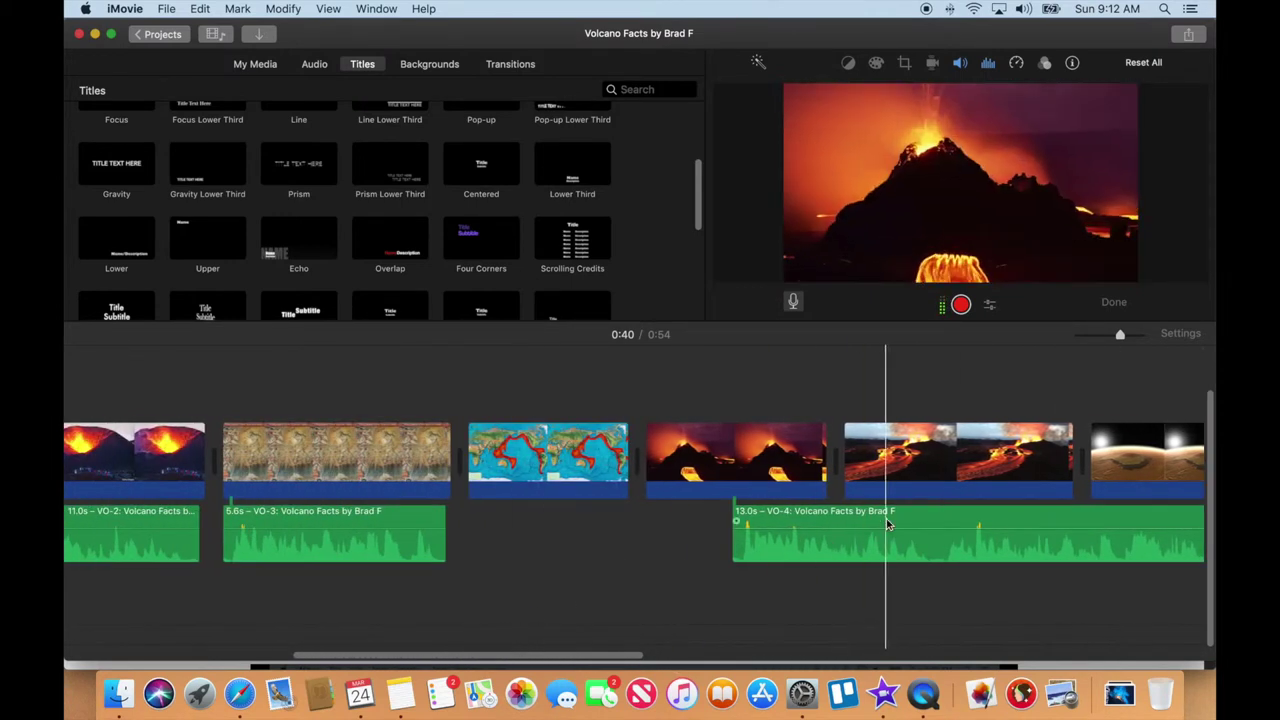
pyautogui.moveTo(896, 520); pyautogui.dragTo(647, 520)
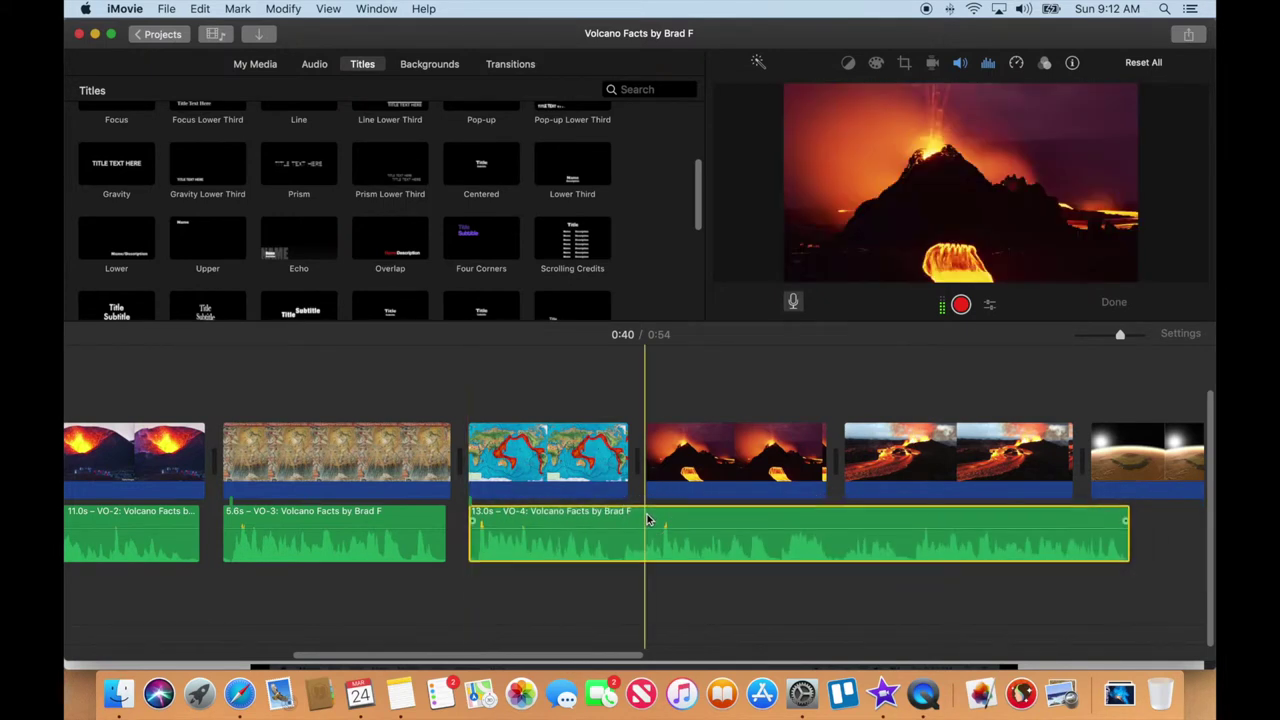
pyautogui.click(600, 465)
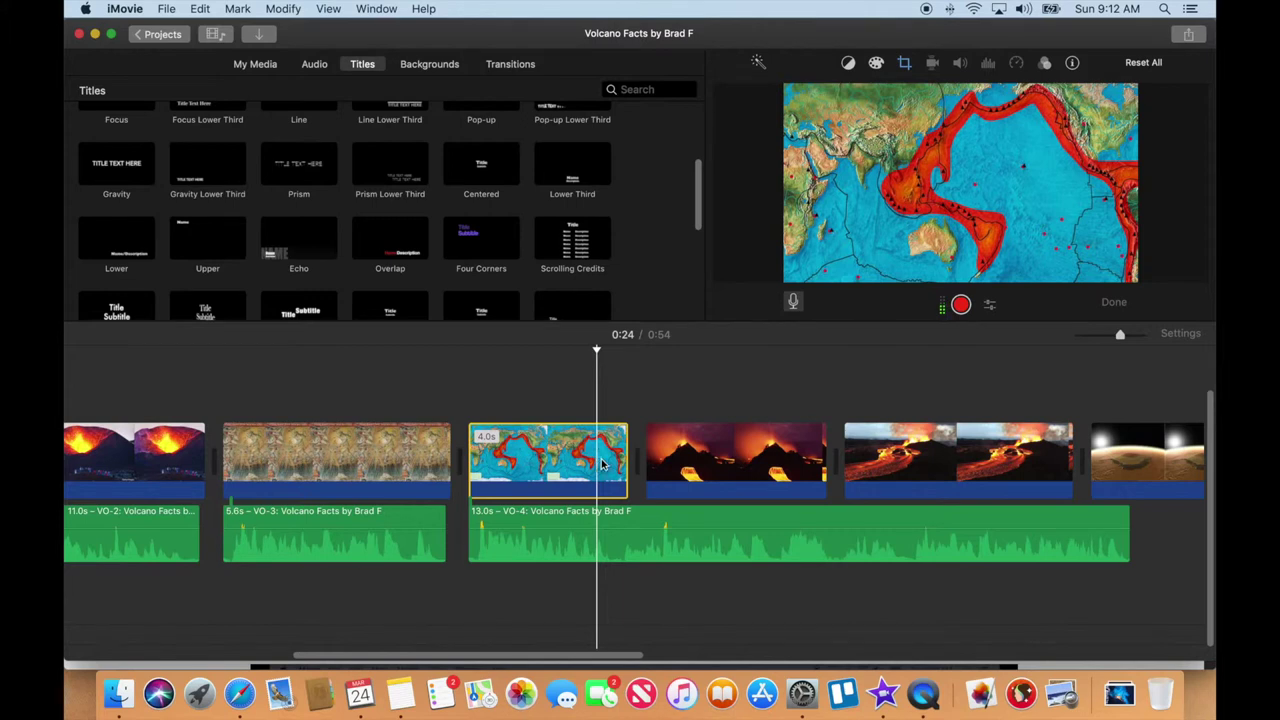
pyautogui.moveTo(627, 458); pyautogui.dragTo(1003, 456)
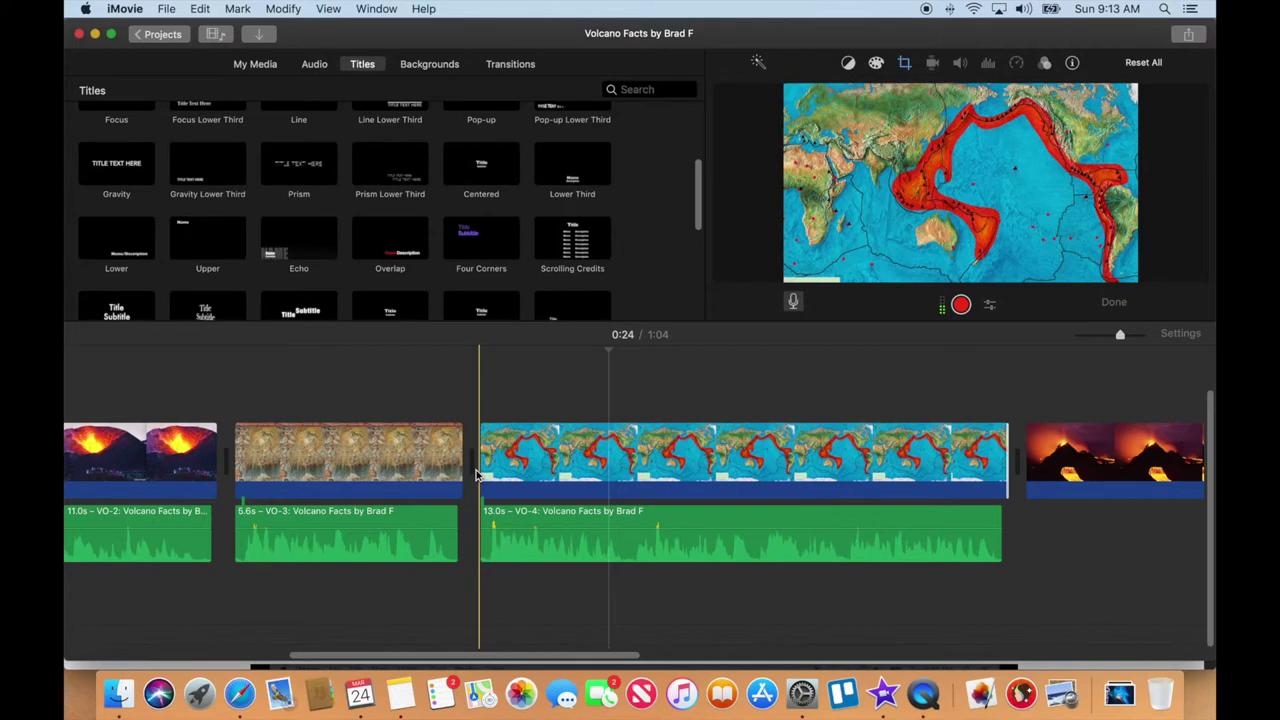
# - Adjust the map clip's Ken Burns end frame to a smaller area over the Pacific Ring of Fire, and play the clip back
pyautogui.press('space')
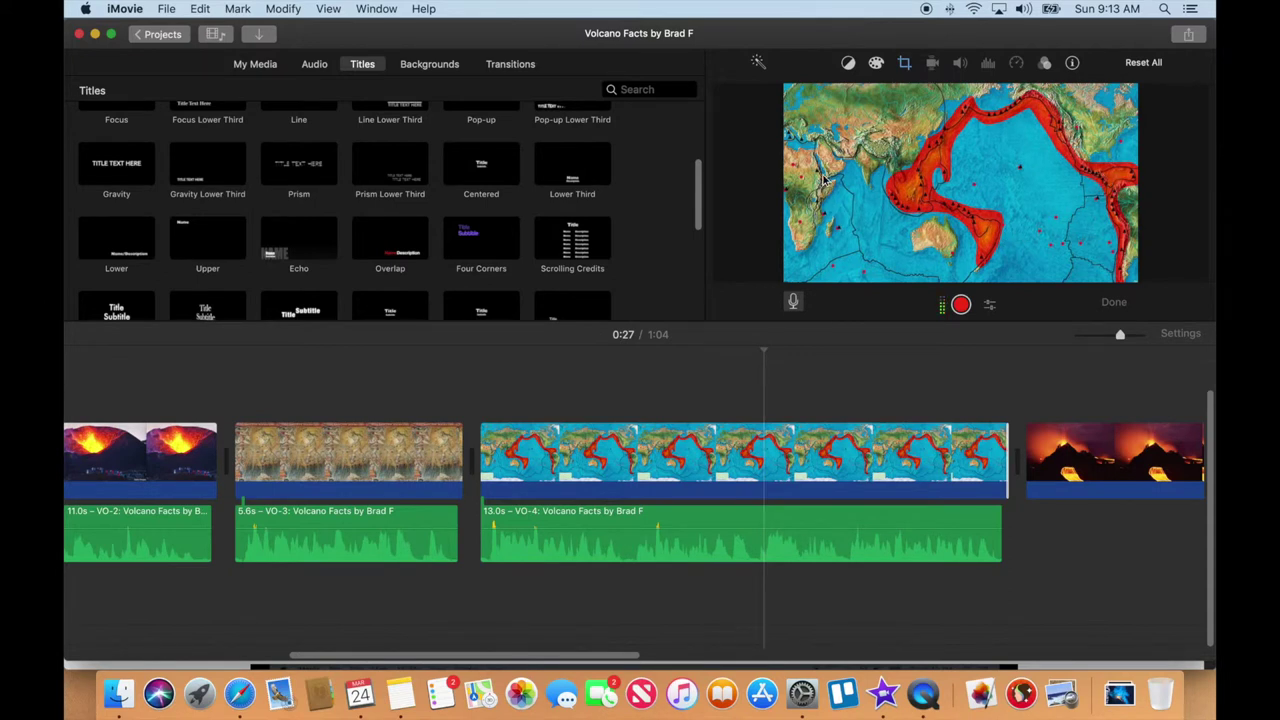
pyautogui.click(808, 460)
pyautogui.click(906, 63)
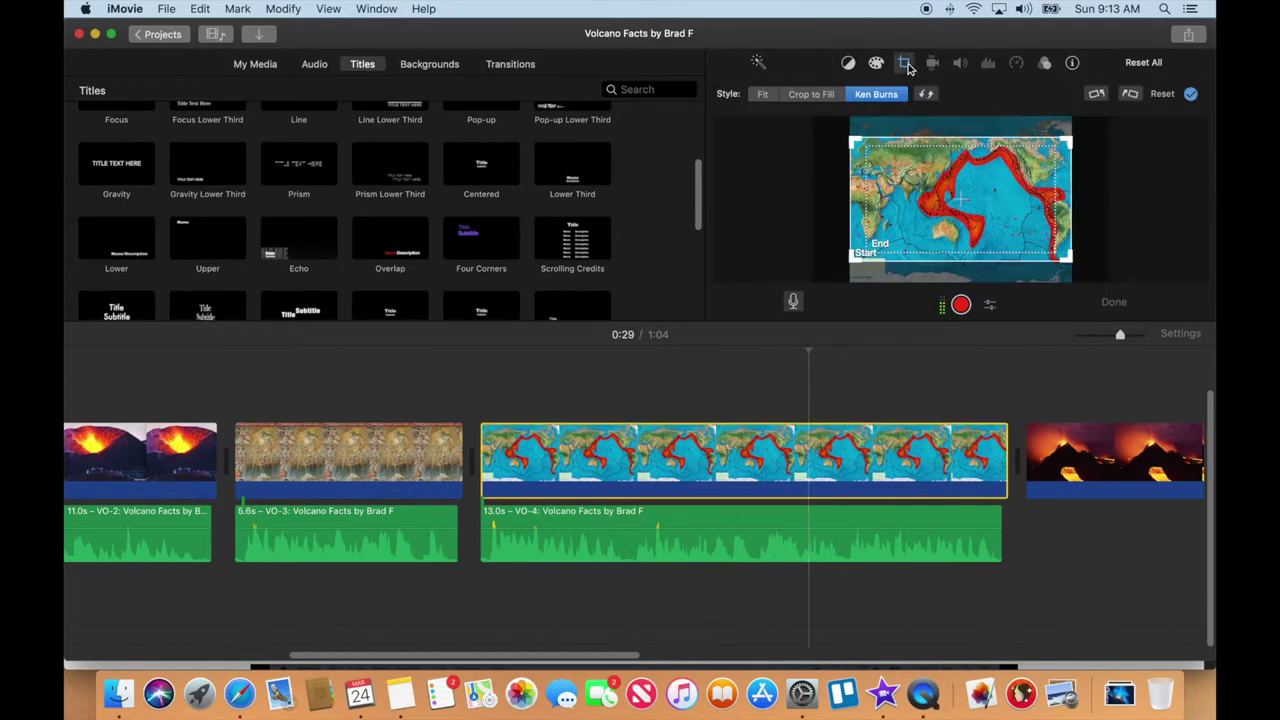
pyautogui.moveTo(915, 197); pyautogui.dragTo(935, 198)
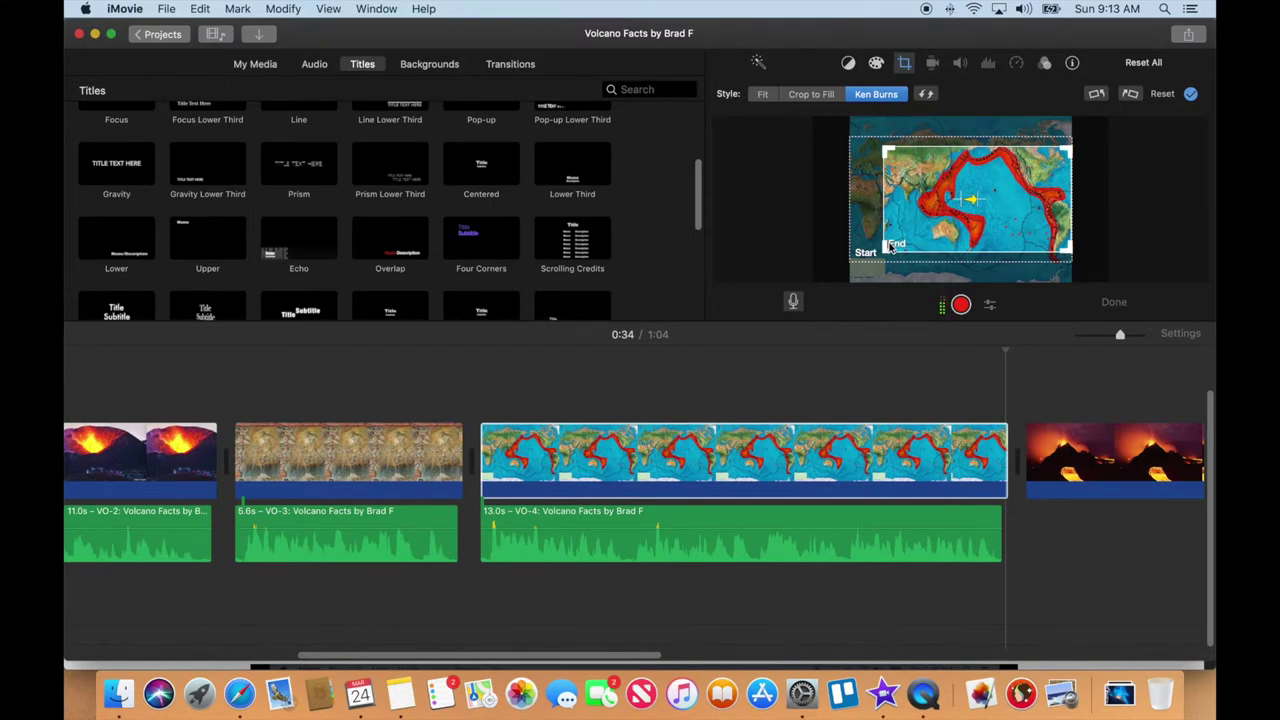
pyautogui.moveTo(888, 252); pyautogui.dragTo(904, 247)
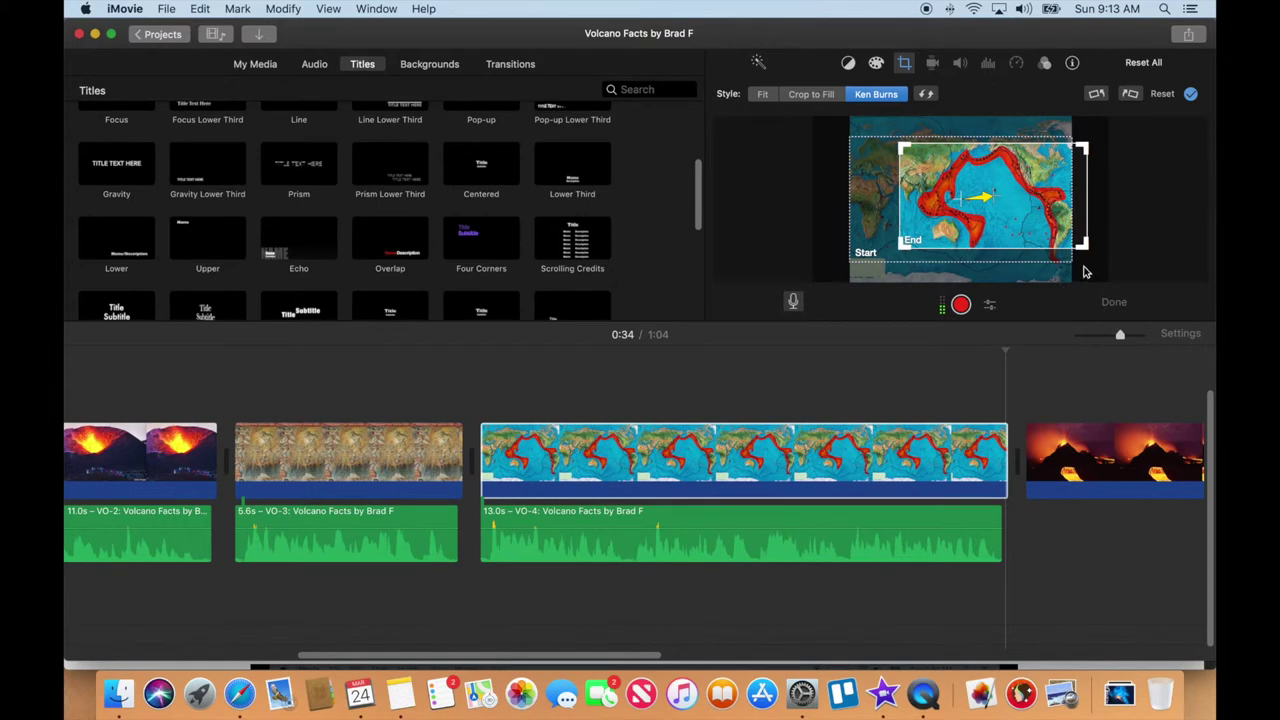
pyautogui.moveTo(1085, 247); pyautogui.dragTo(1022, 225)
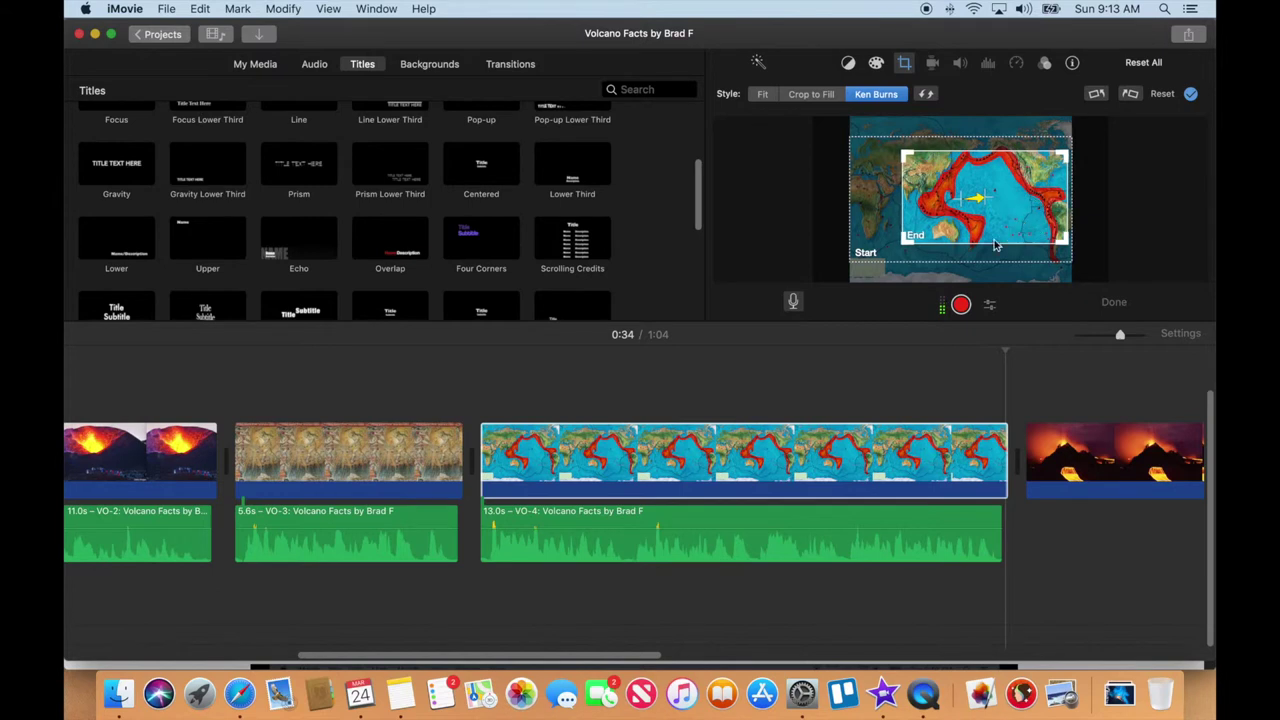
pyautogui.click(551, 392)
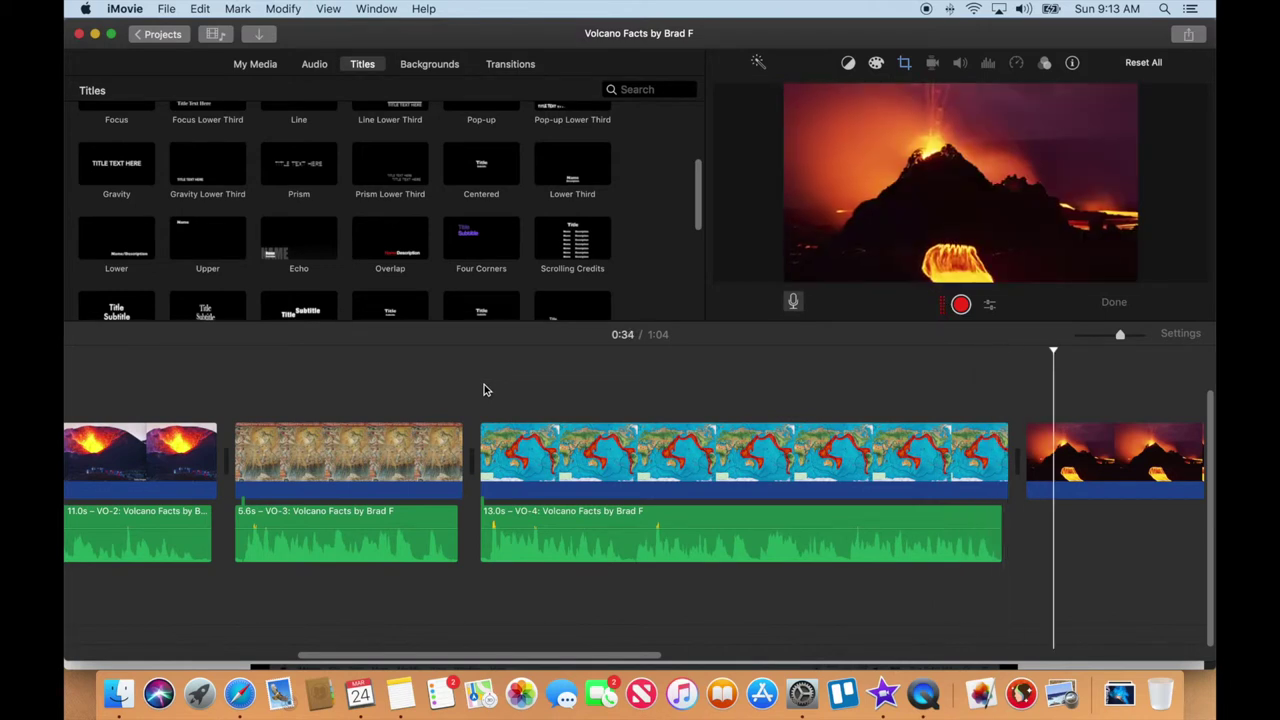
pyautogui.press('space')
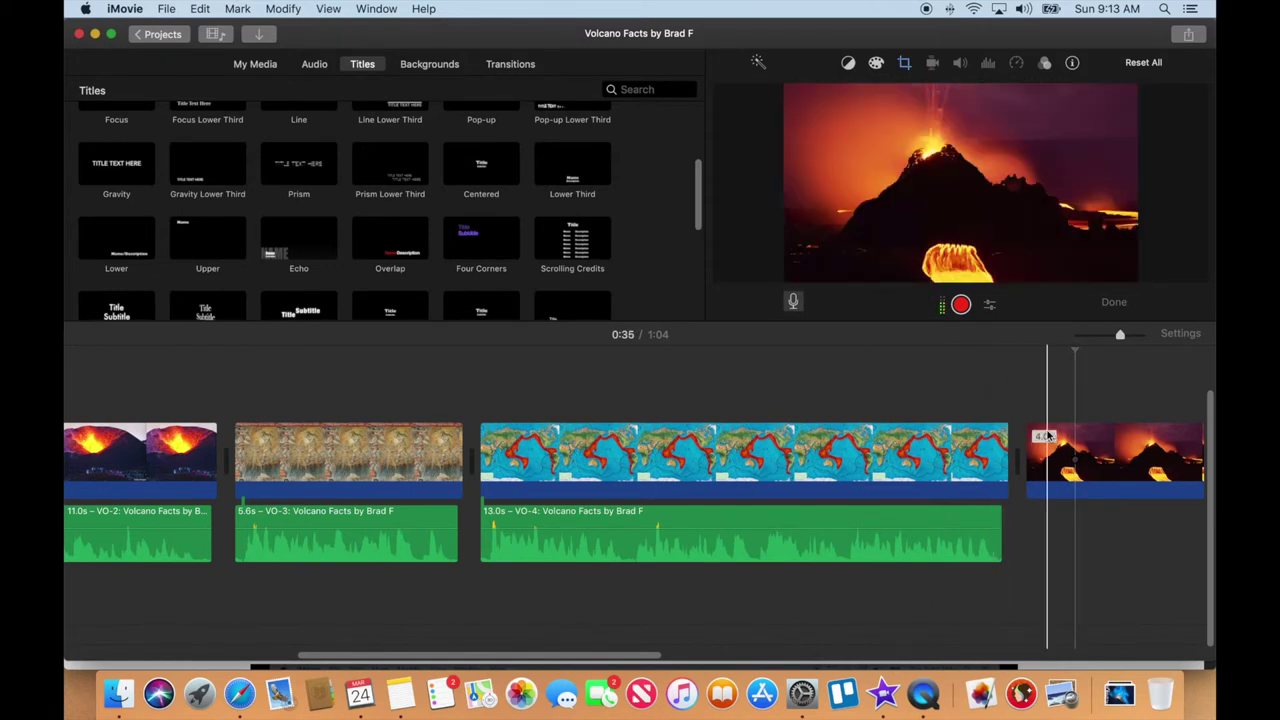
# - Start recording a voiceover from the beginning of the erupting volcano clip that follows the Pacific map
pyautogui.click(1025, 410)
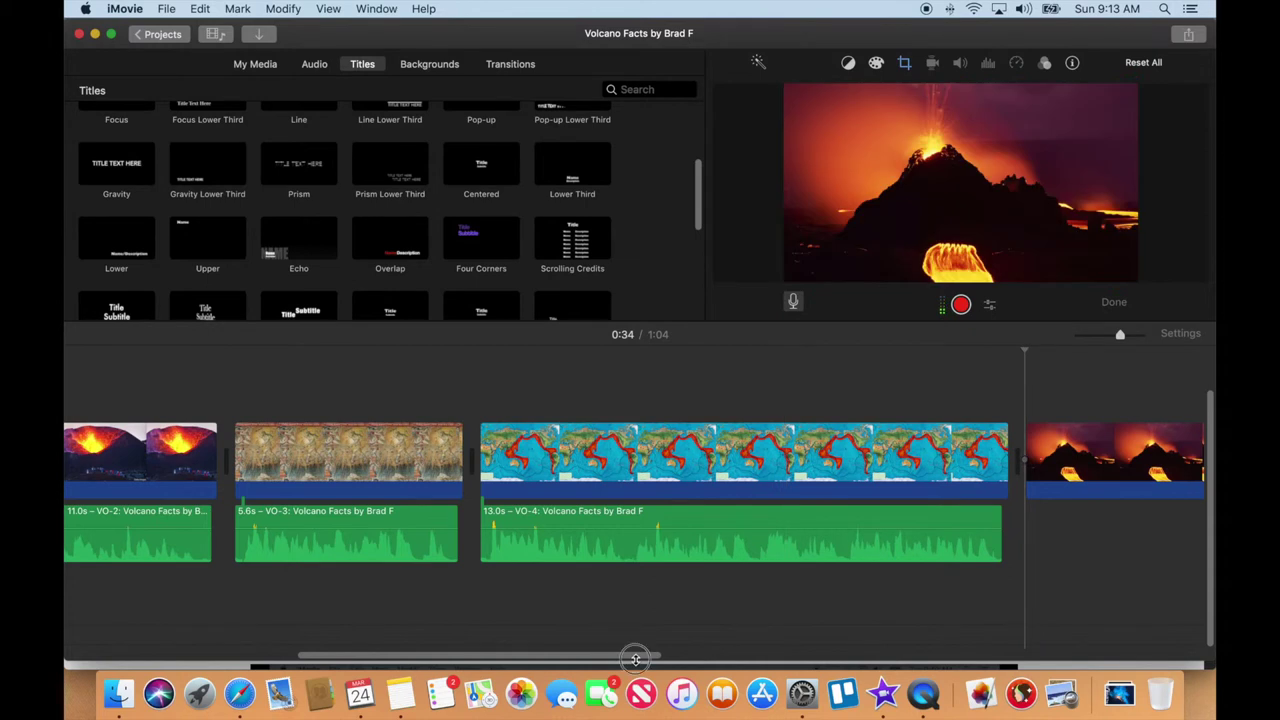
pyautogui.moveTo(635, 659); pyautogui.dragTo(849, 655)
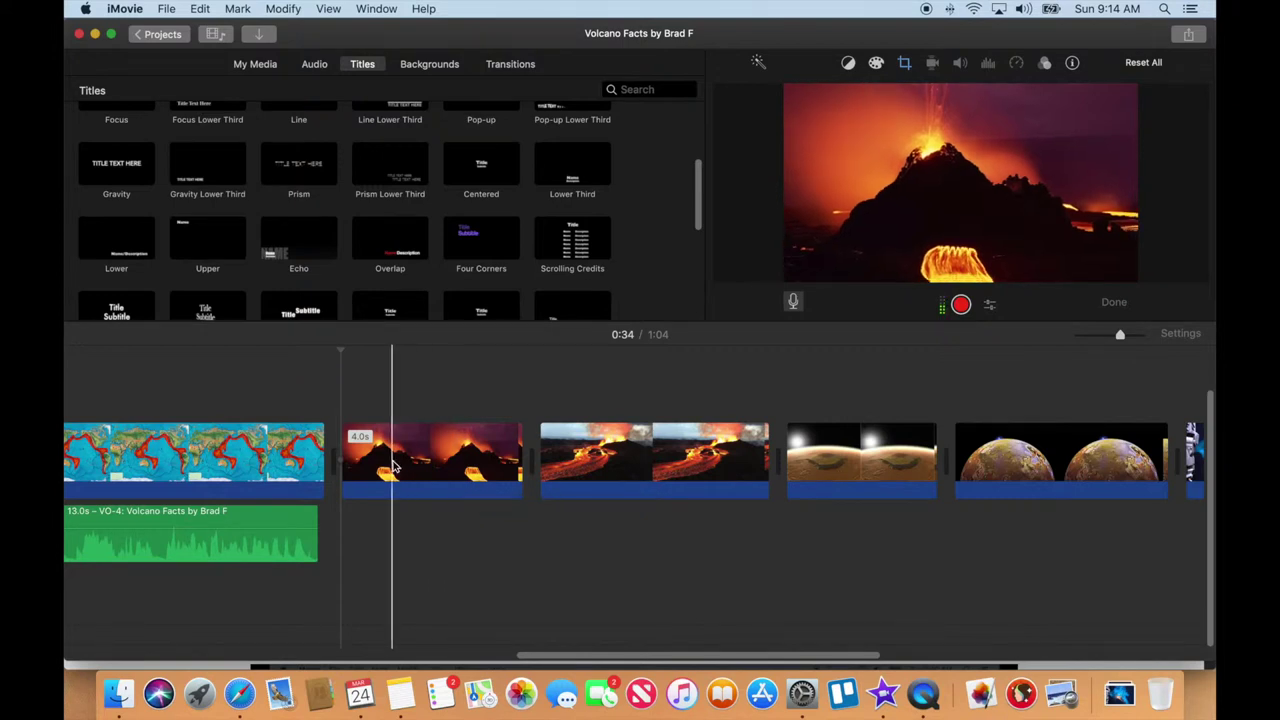
pyautogui.click(342, 405)
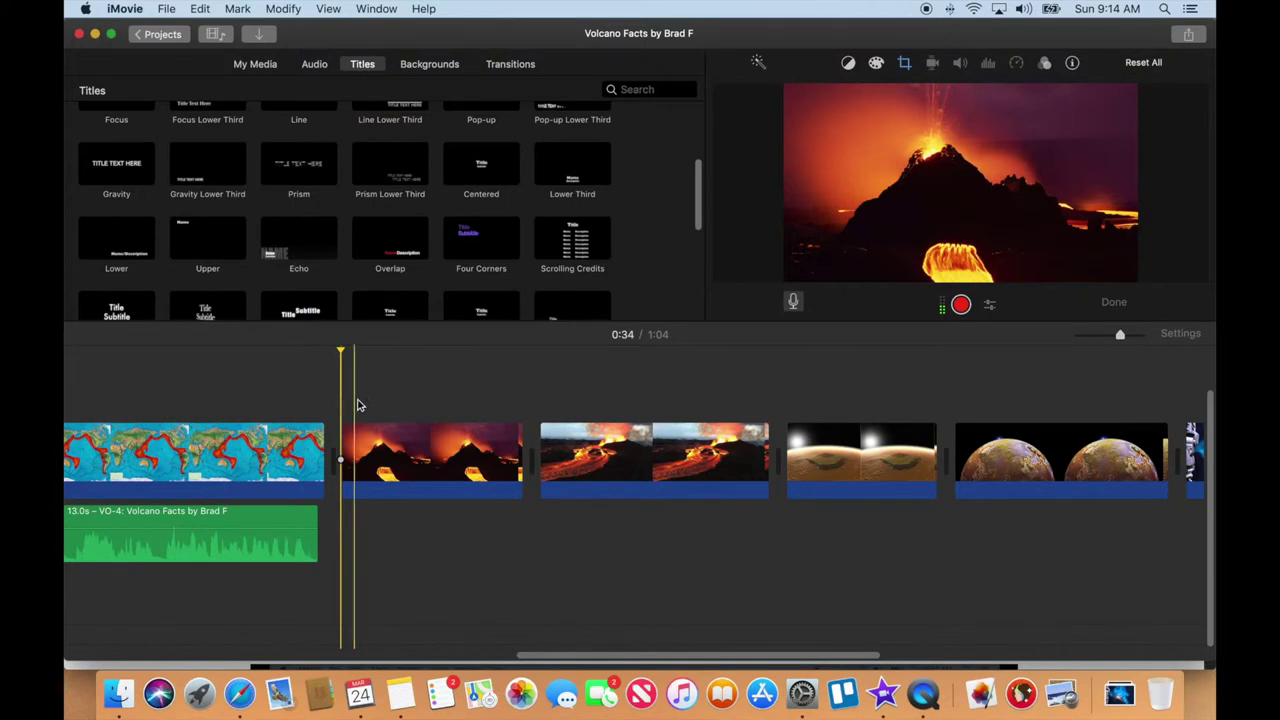
pyautogui.click(961, 307)
# - Switch to Safari, highlight the Hawaii volcanos script paragraph to narrate it, and return to iMovie to stop the recording
pyautogui.click(245, 695)
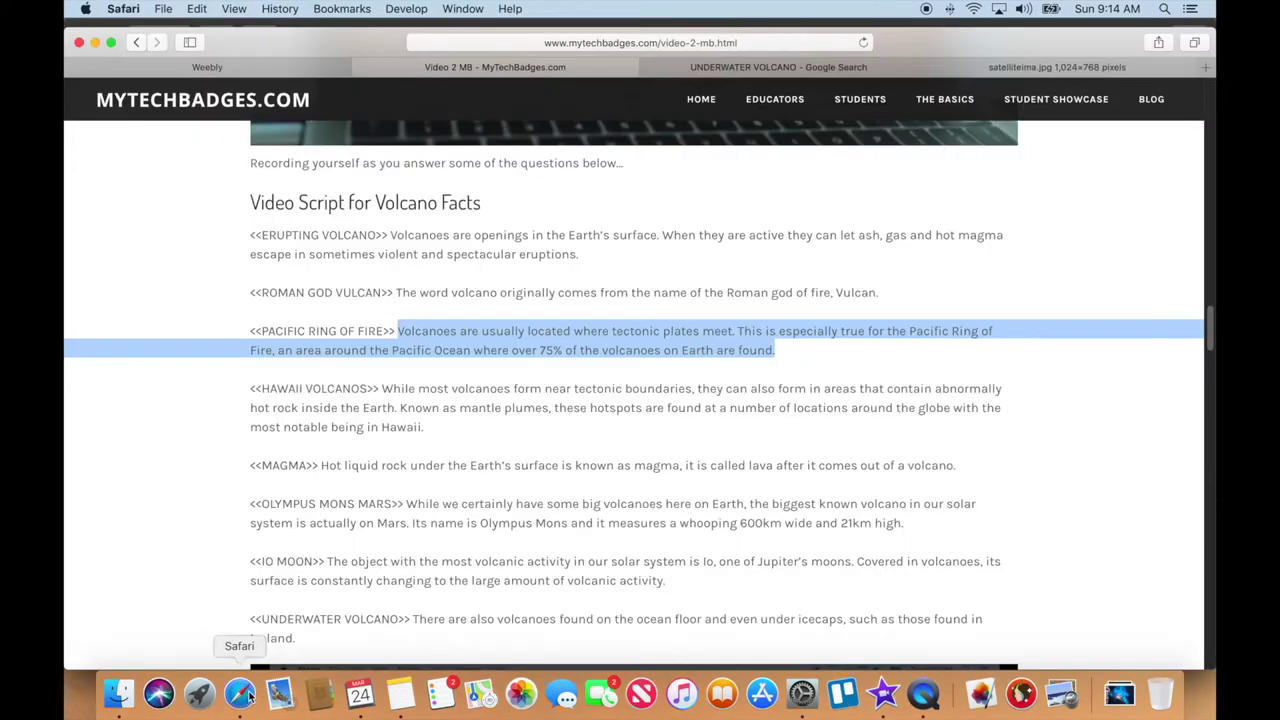
pyautogui.click(436, 403)
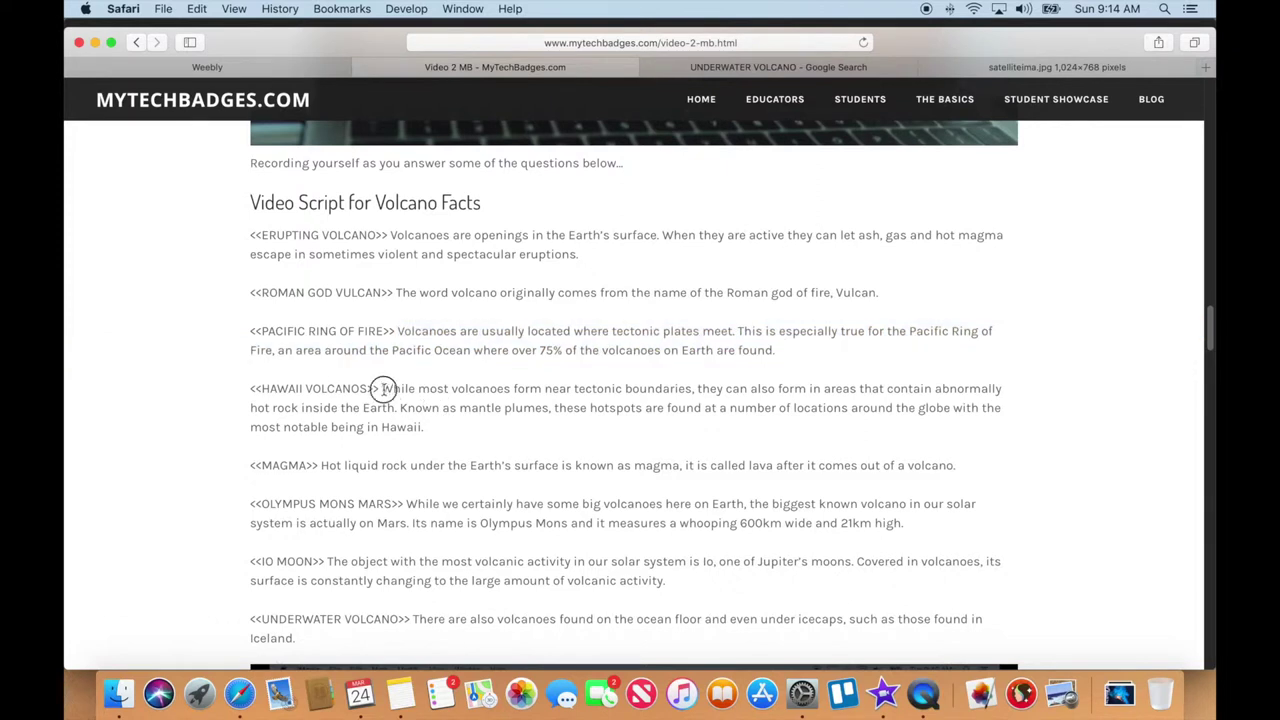
pyautogui.moveTo(383, 389); pyautogui.dragTo(430, 427)
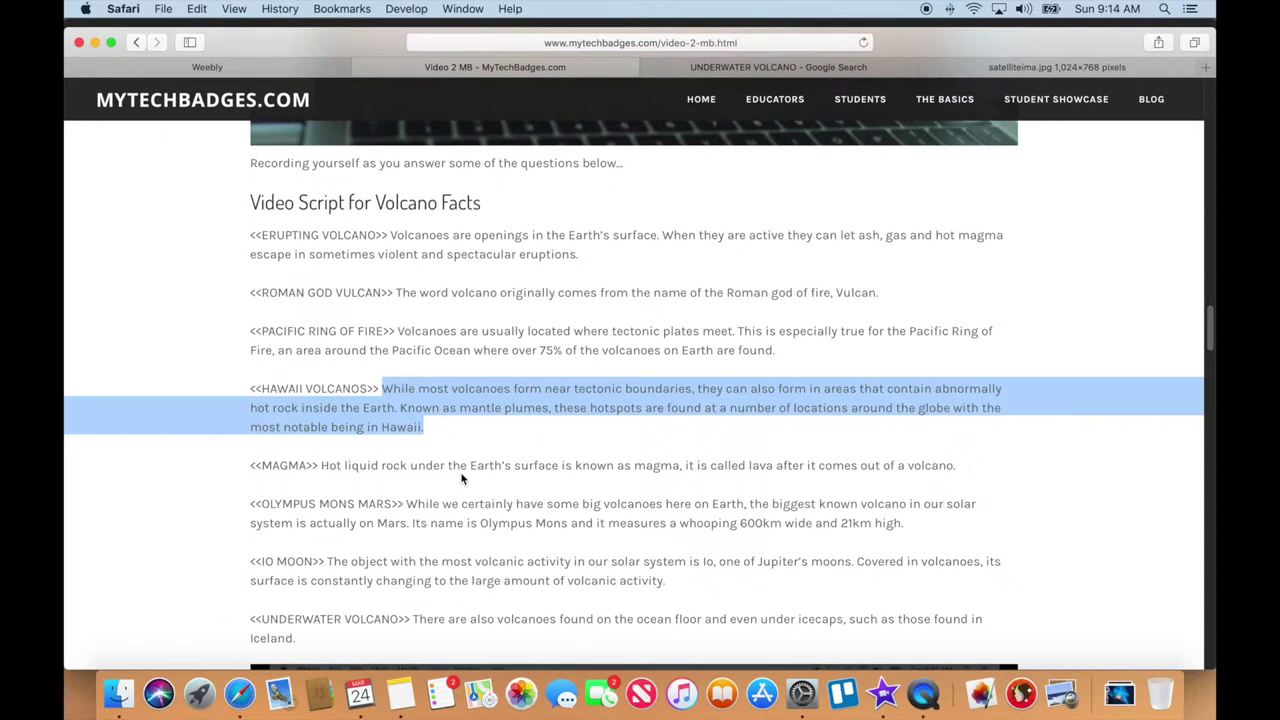
pyautogui.click(894, 697)
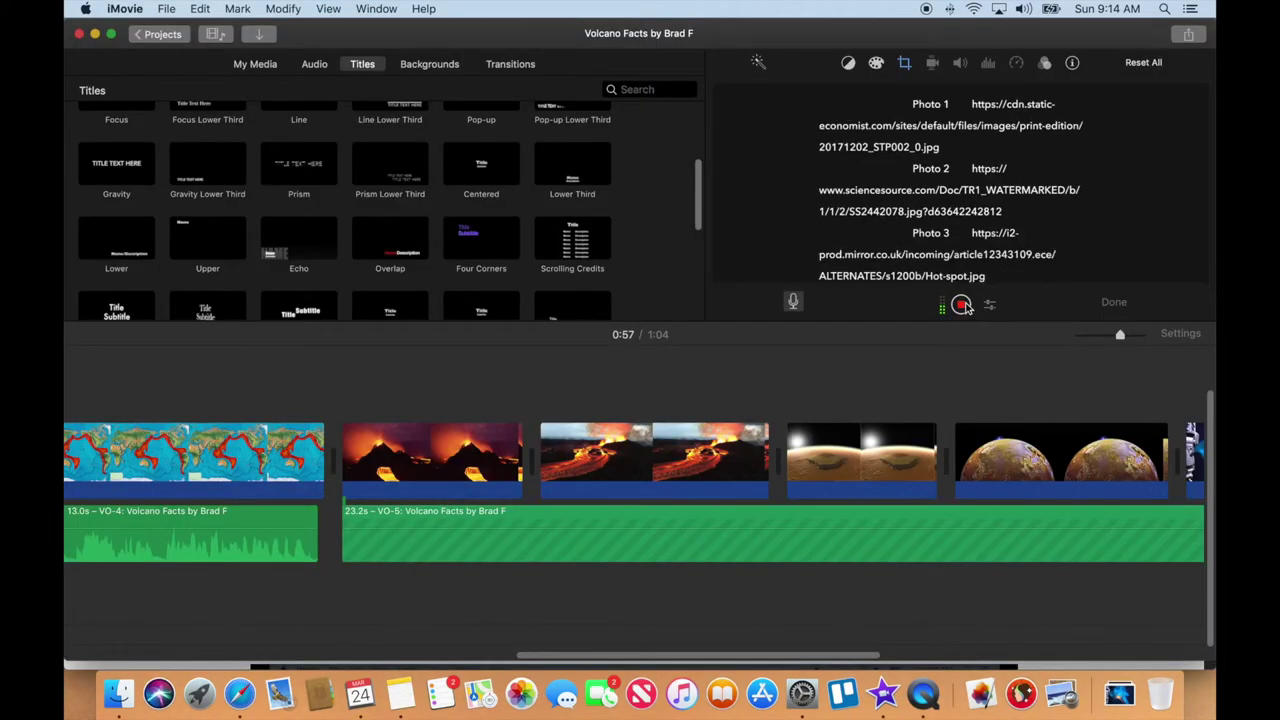
pyautogui.click(961, 306)
pyautogui.click(961, 306)
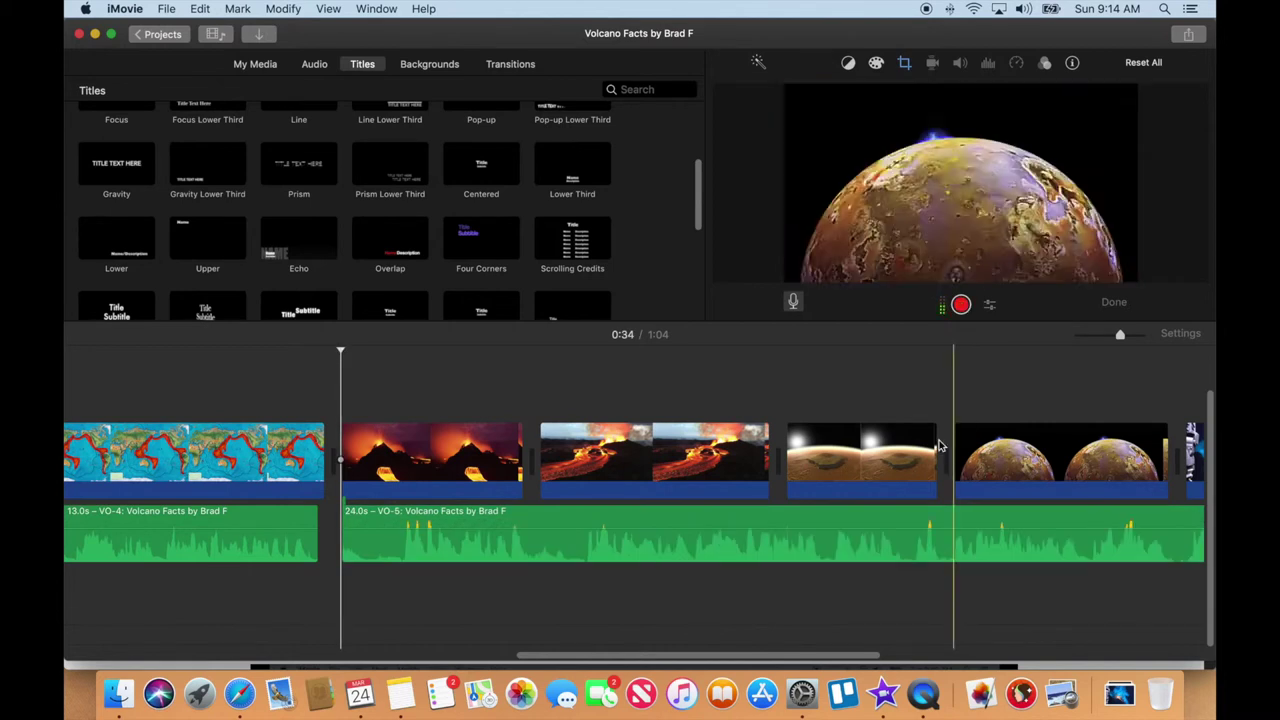
# - Trim the unwanted beginning off the Hawaii voiceover, shortening it to about 22.8 s
pyautogui.click(415, 545)
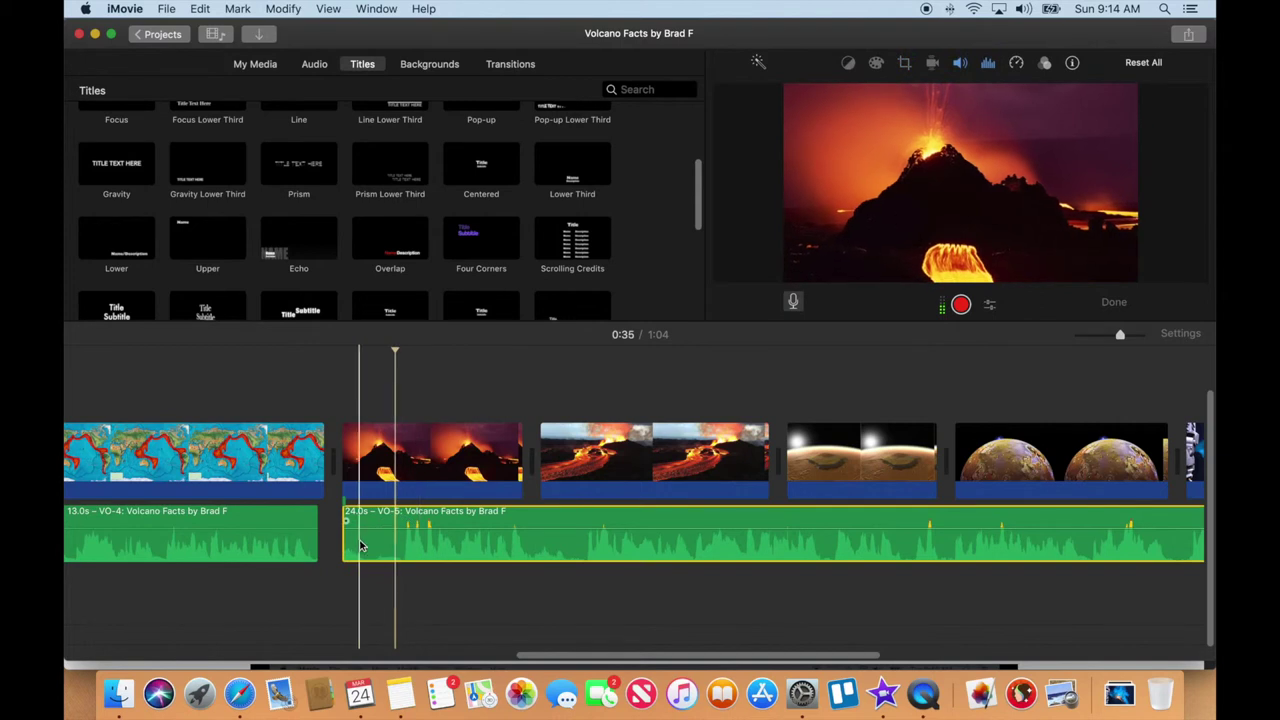
pyautogui.moveTo(349, 540); pyautogui.dragTo(400, 542)
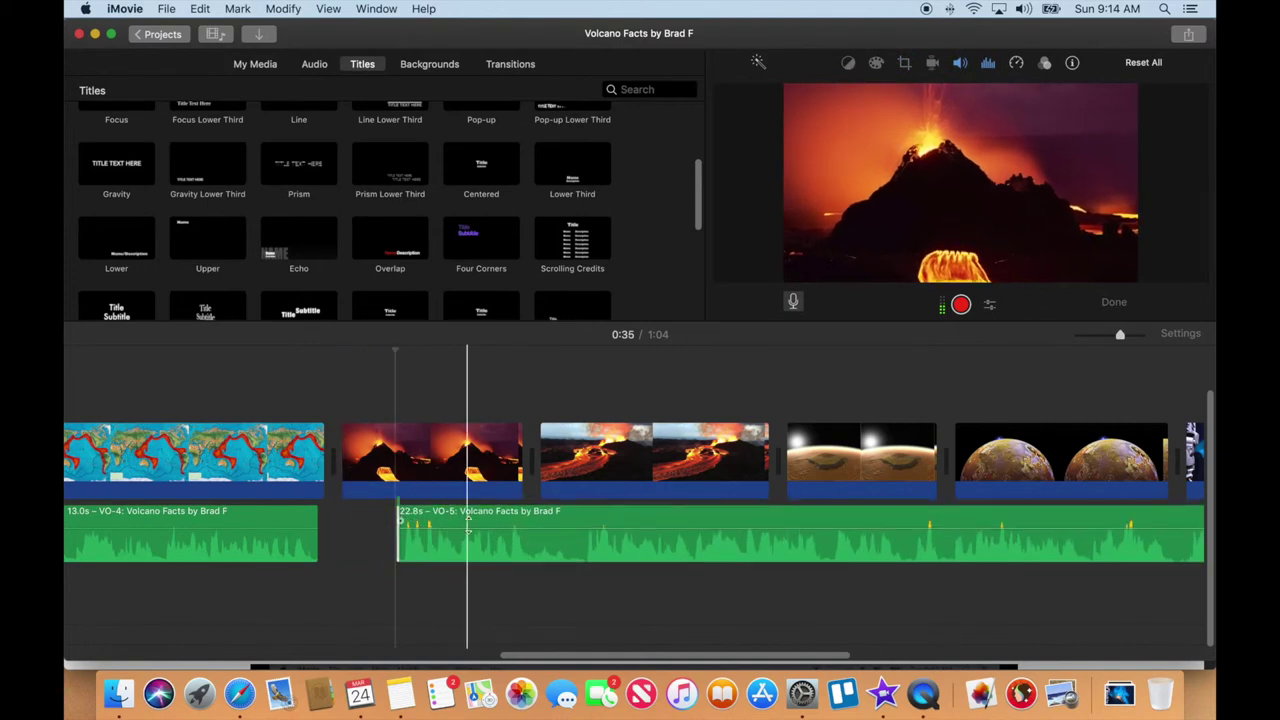
# - Align the Hawaii voiceover with the start of the erupting volcano clip and trim its unwanted ending, shortening it to about 15.6 s
pyautogui.moveTo(480, 515); pyautogui.dragTo(430, 520)
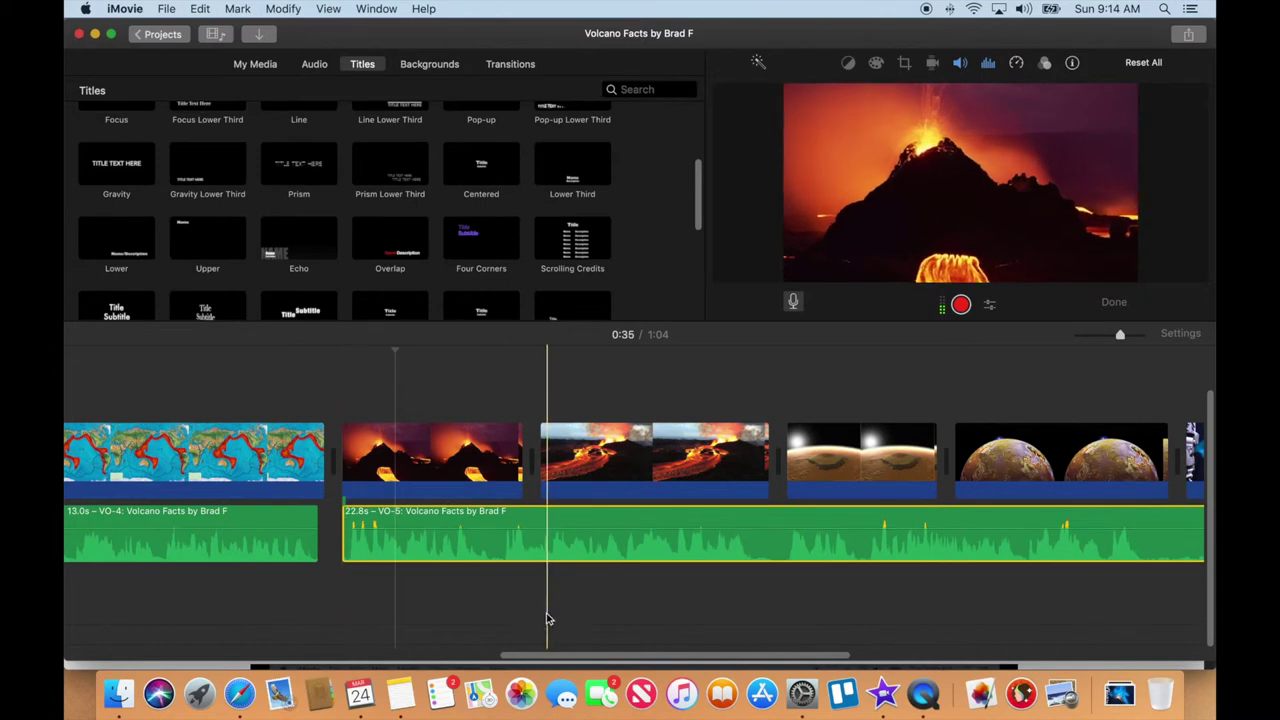
pyautogui.moveTo(514, 655); pyautogui.dragTo(720, 655)
pyautogui.click(646, 563)
pyautogui.press('space')
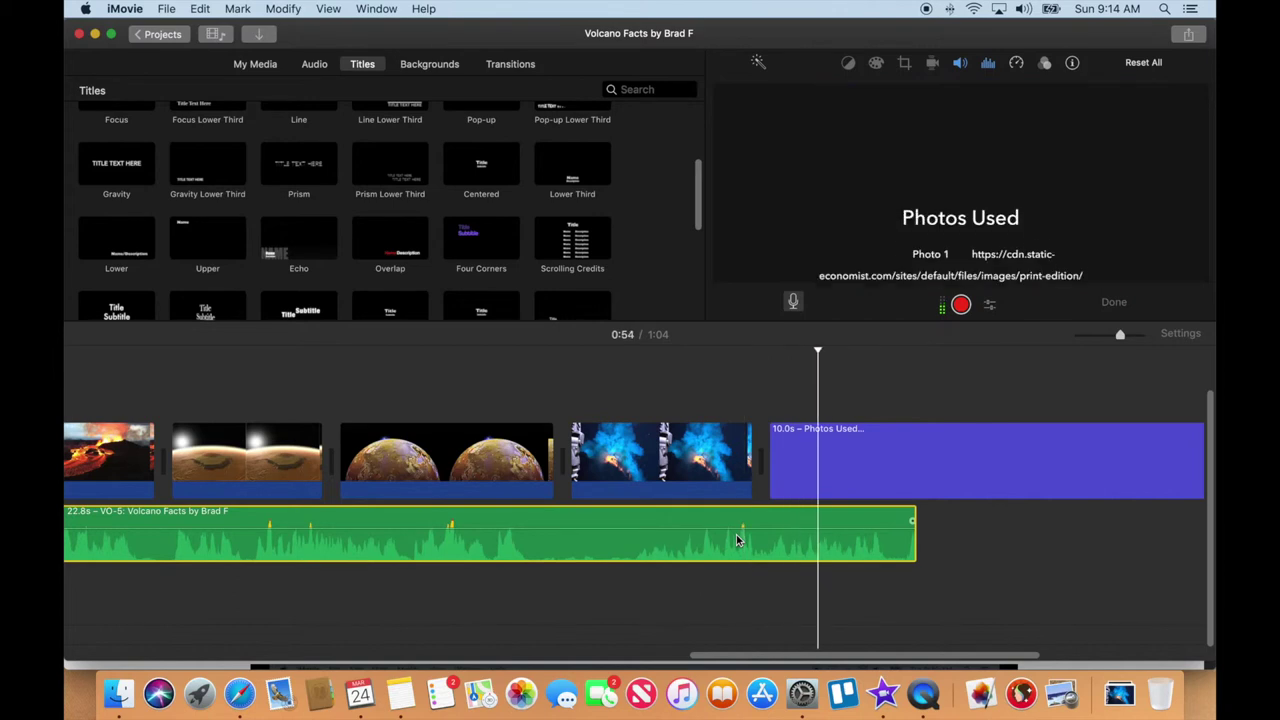
pyautogui.moveTo(913, 537); pyautogui.dragTo(531, 543)
pyautogui.press('space')
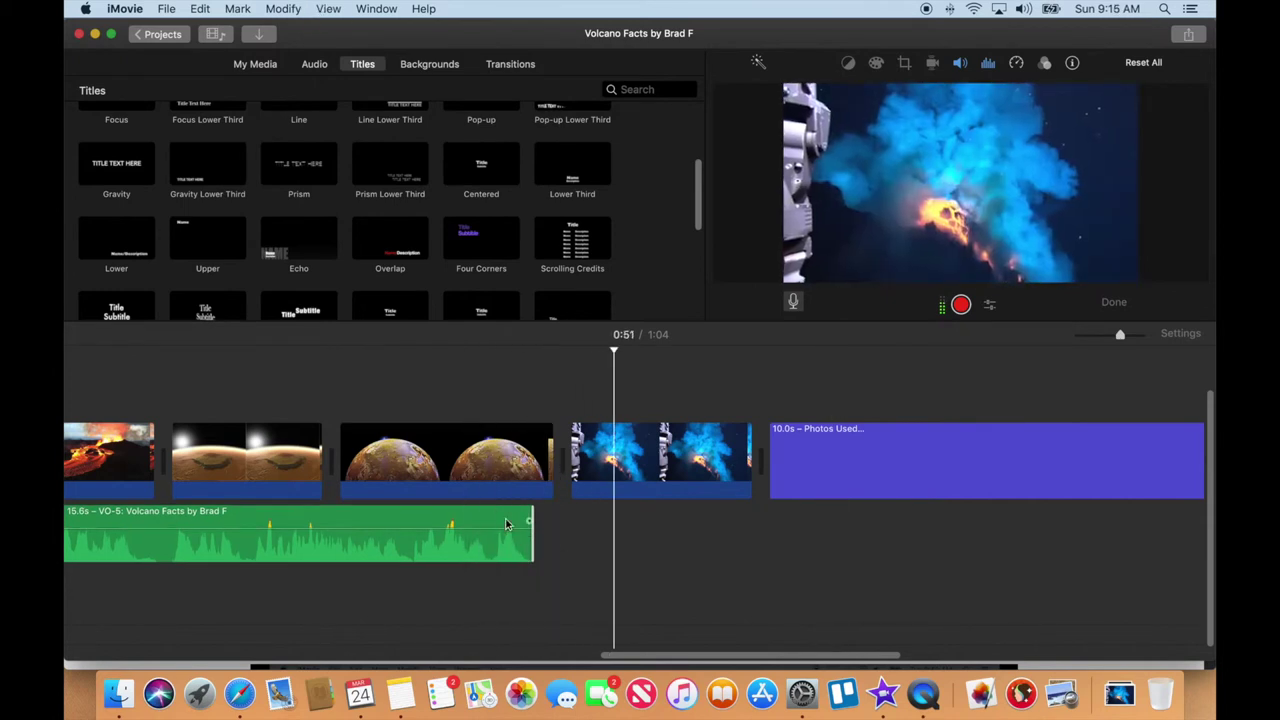
# - Extend the erupting volcano photo clip to about 15.7 s so it spans the Hawaii voiceover beneath it
pyautogui.hscroll(-10, 615, 650)
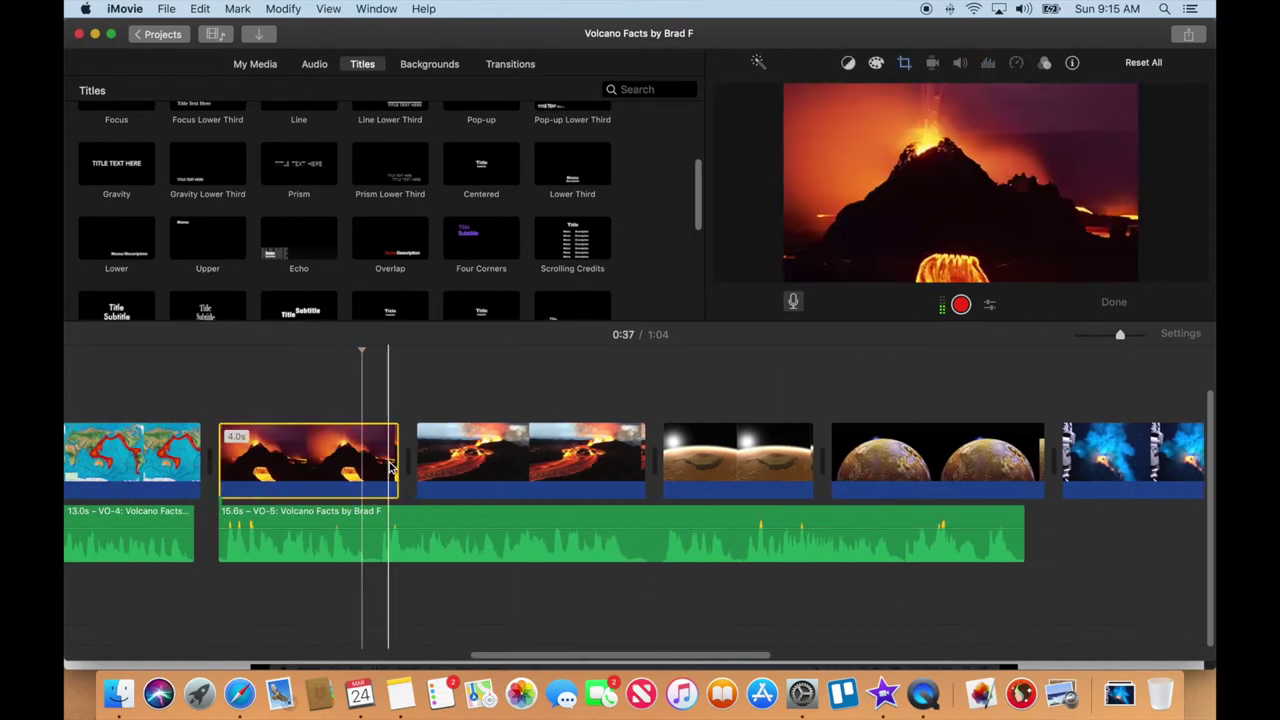
pyautogui.moveTo(397, 462); pyautogui.dragTo(940, 474)
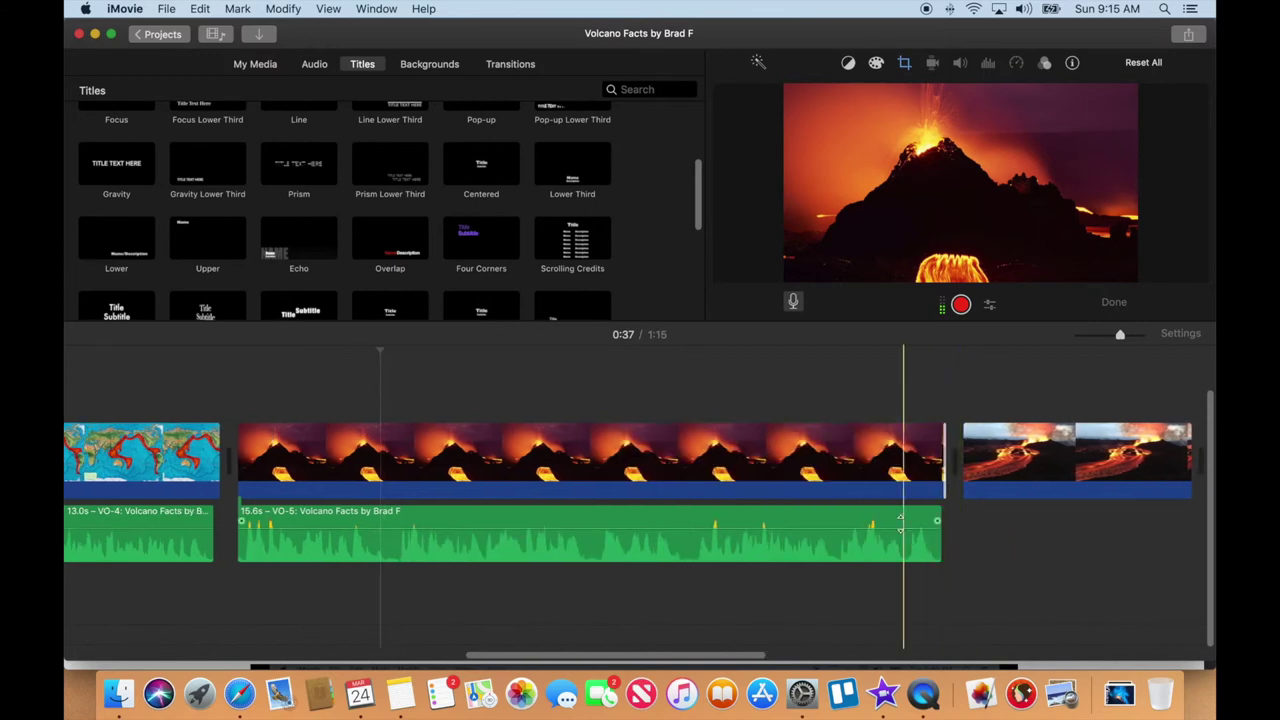
# - Move the erupting volcano clip's Ken Burns start and end frames lower over the lava flow, and play the clip from its beginning
pyautogui.click(596, 450)
pyautogui.click(570, 446)
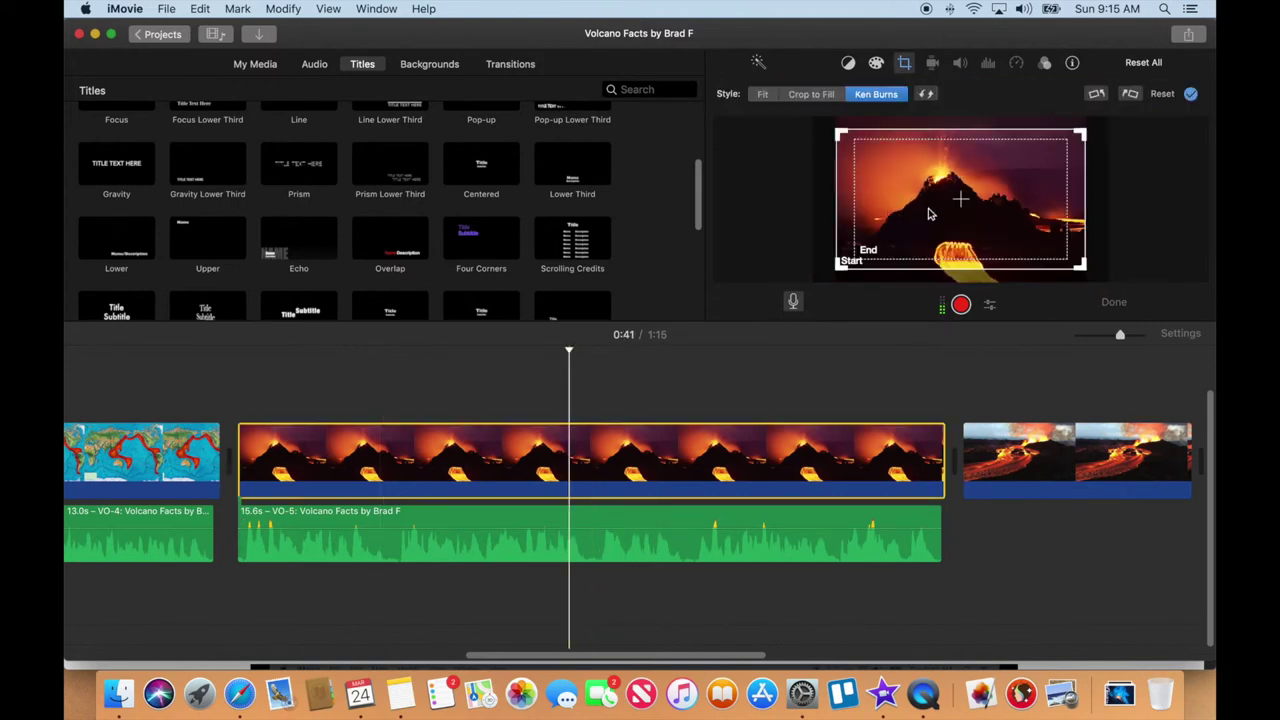
pyautogui.moveTo(928, 214); pyautogui.dragTo(943, 227)
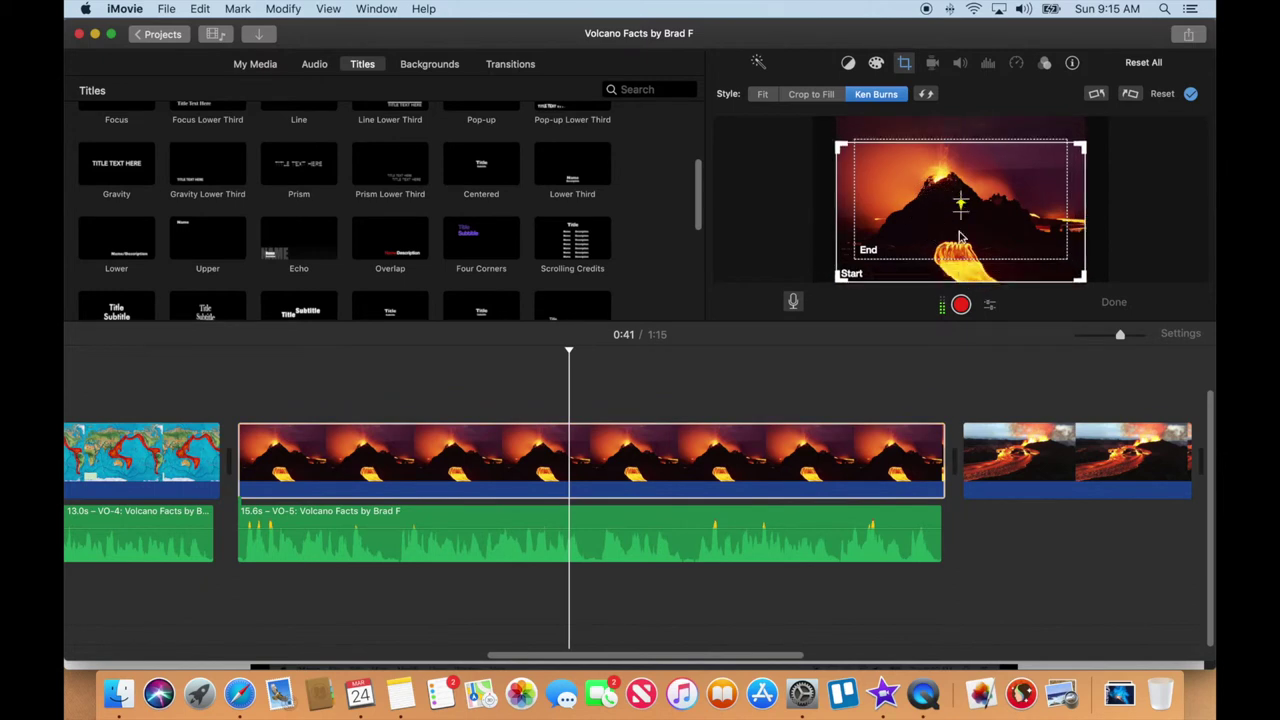
pyautogui.click(962, 254)
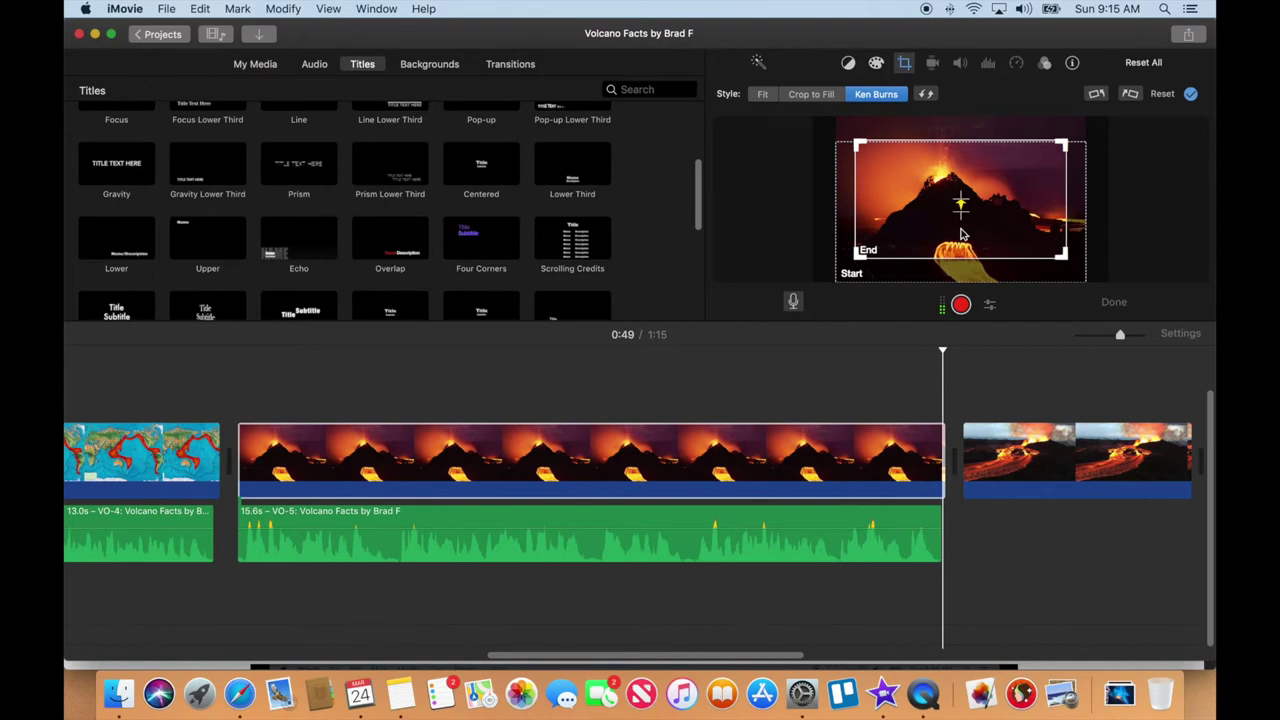
pyautogui.moveTo(963, 224)
pyautogui.mouseDown()
pyautogui.moveTo(950, 245)
pyautogui.moveTo(945, 233)
pyautogui.mouseUp()
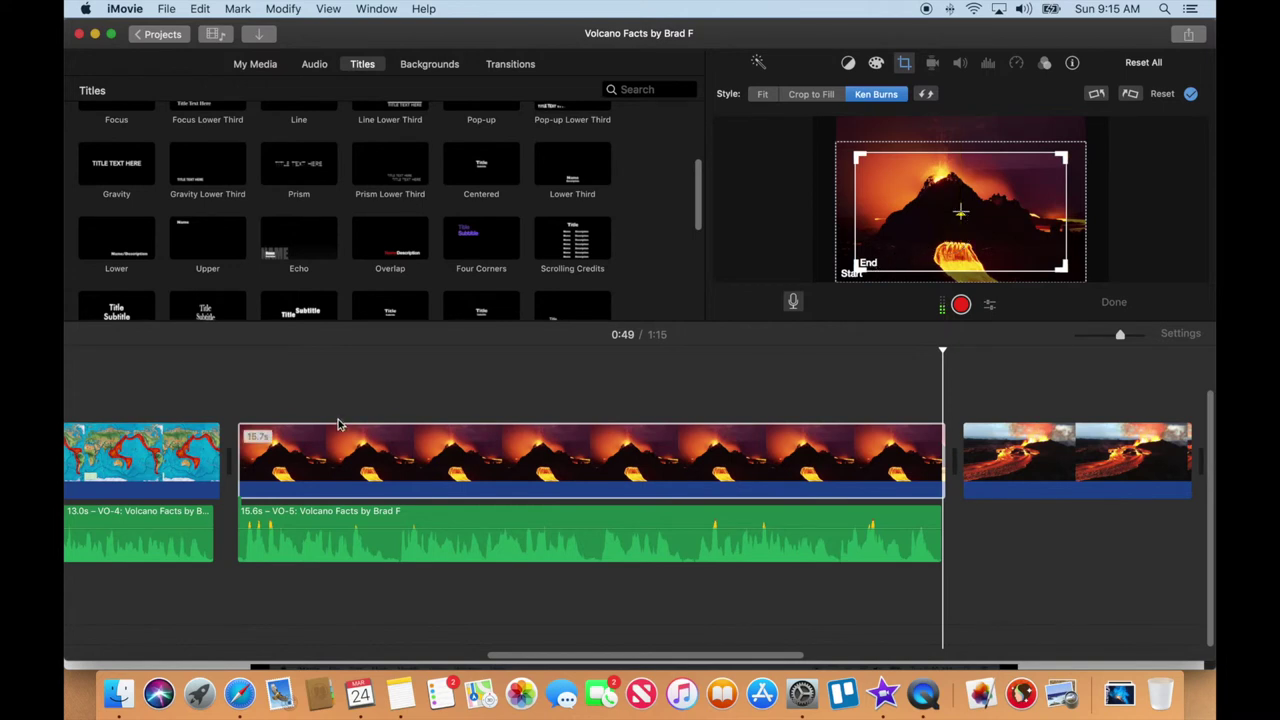
pyautogui.click(256, 405)
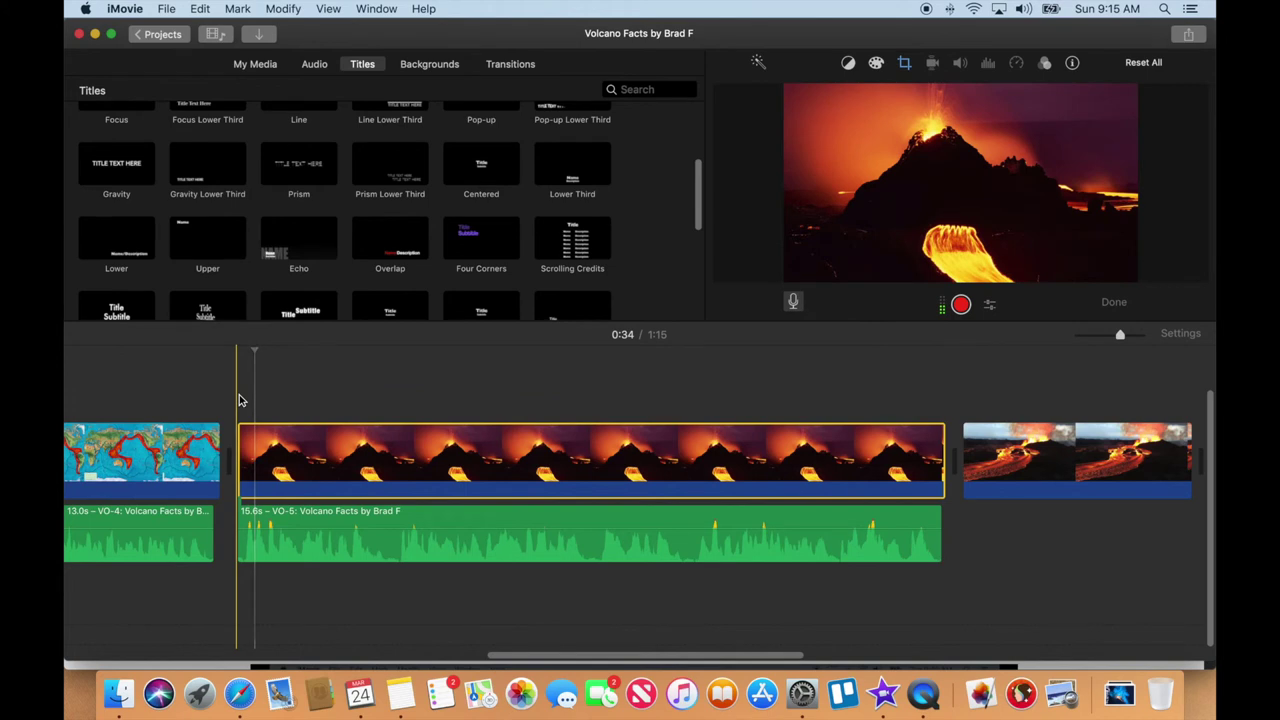
pyautogui.press('space')
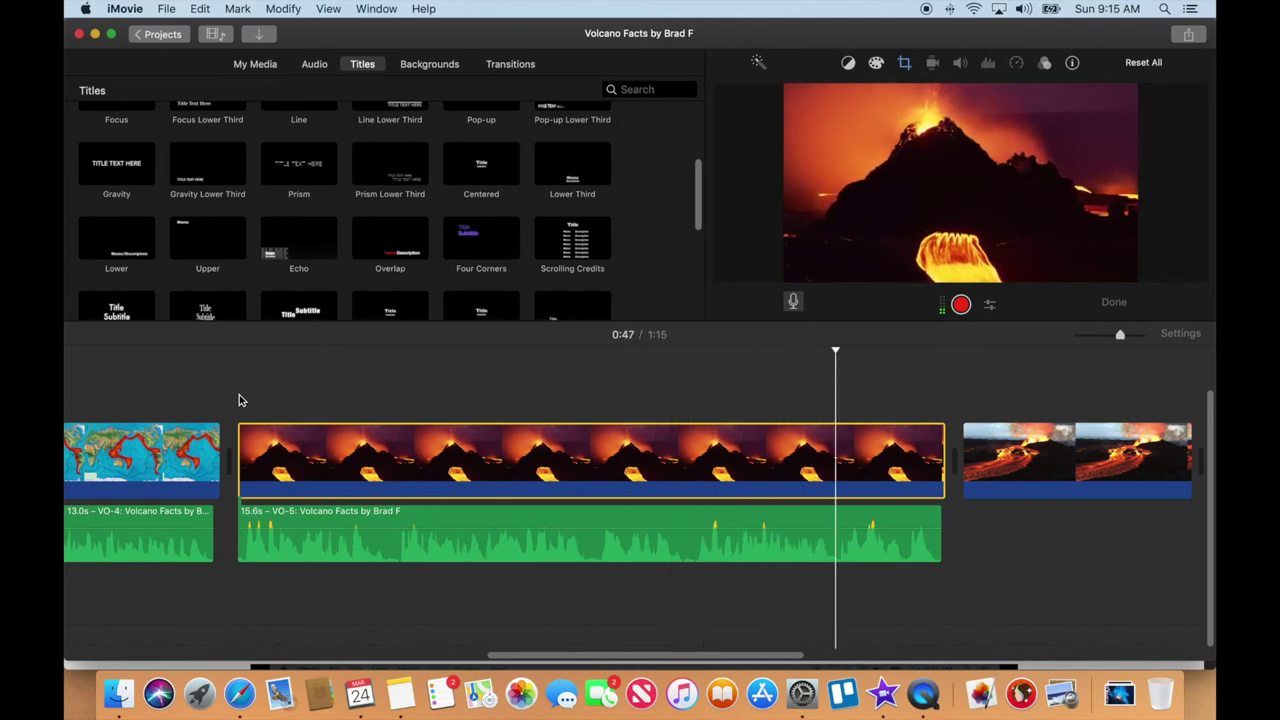
pyautogui.press('space')
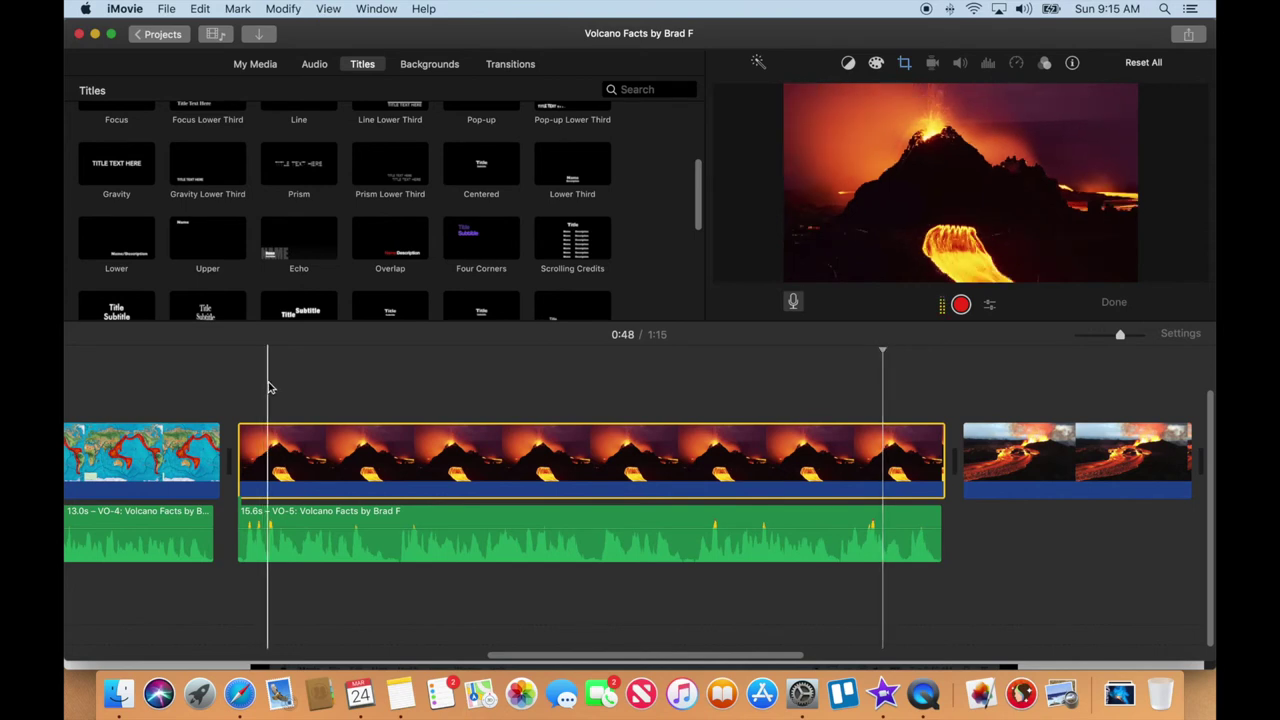
# - Shrink the erupting volcano clip's Ken Burns end frame to a smaller area around the crater, and play part of the clip
pyautogui.click(555, 460)
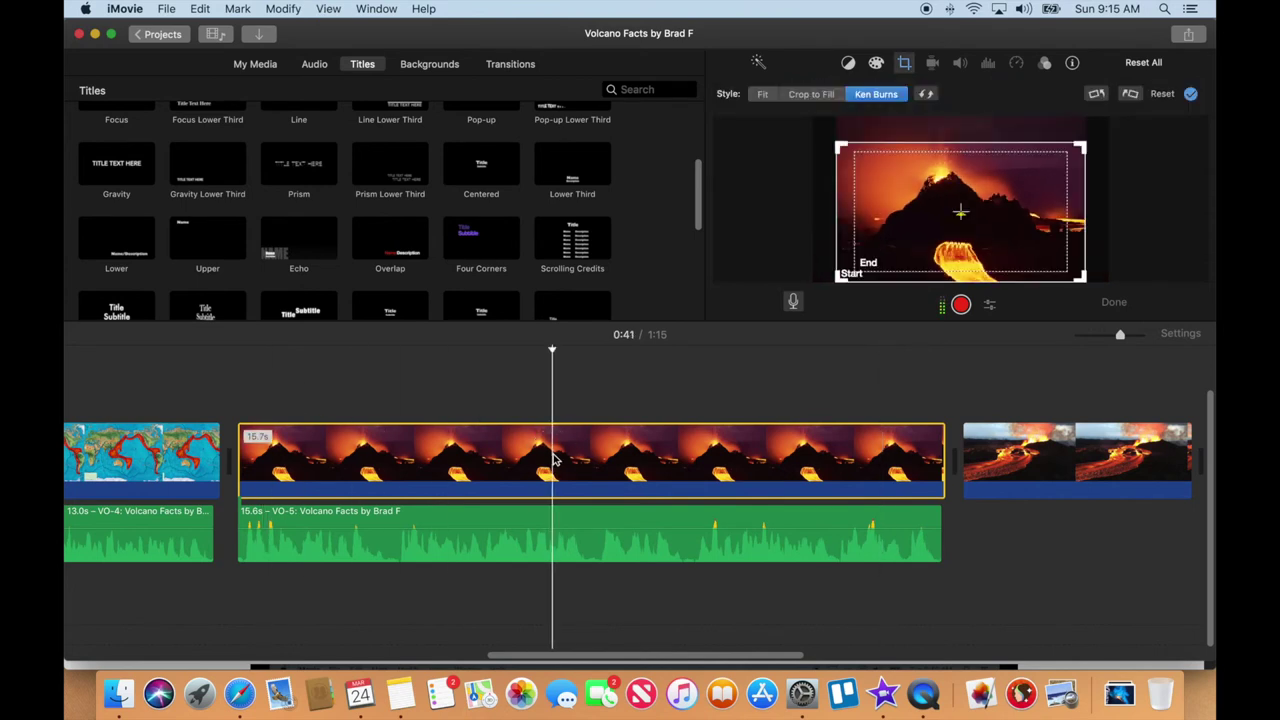
pyautogui.click(990, 268)
pyautogui.moveTo(1063, 275); pyautogui.dragTo(1023, 238)
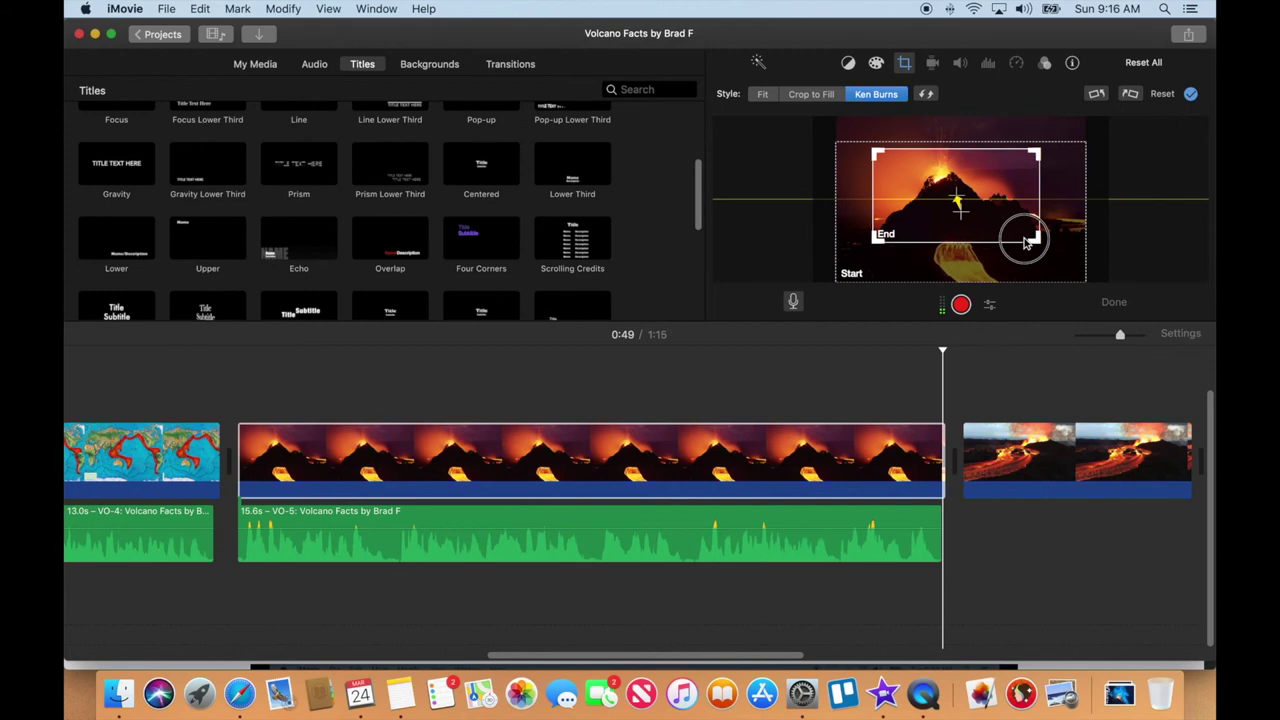
pyautogui.click(494, 371)
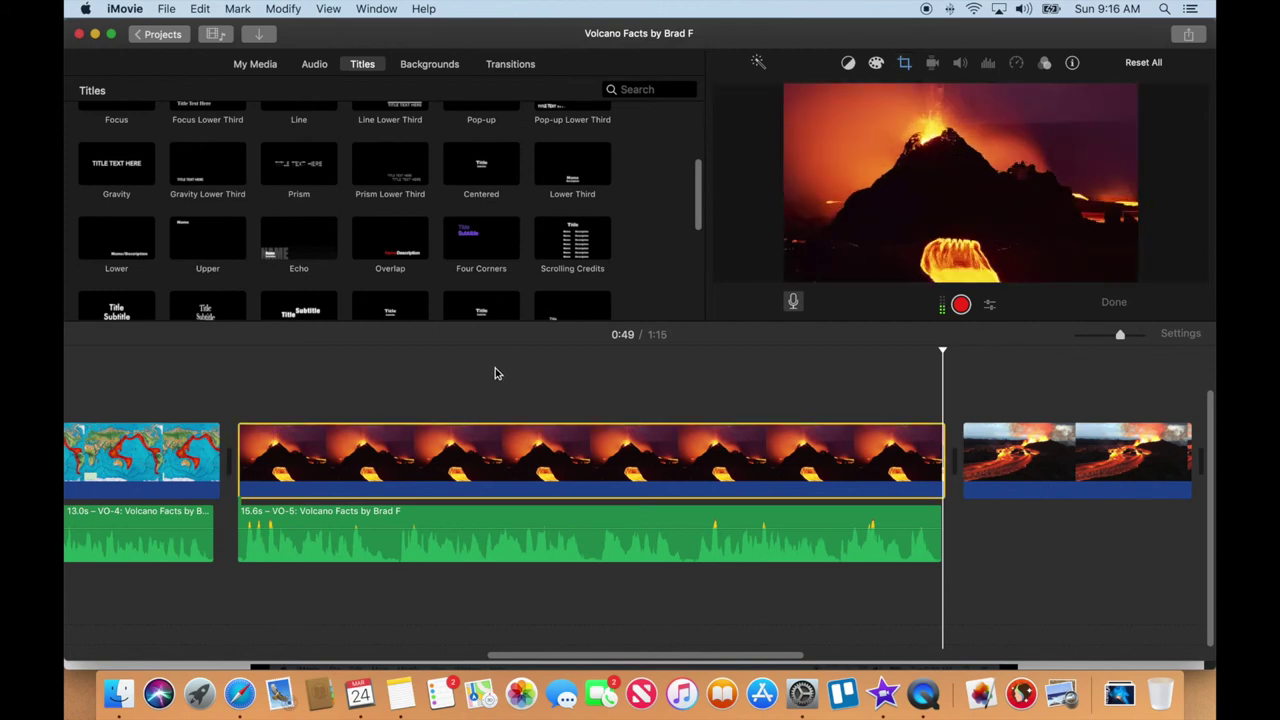
pyautogui.click(388, 393)
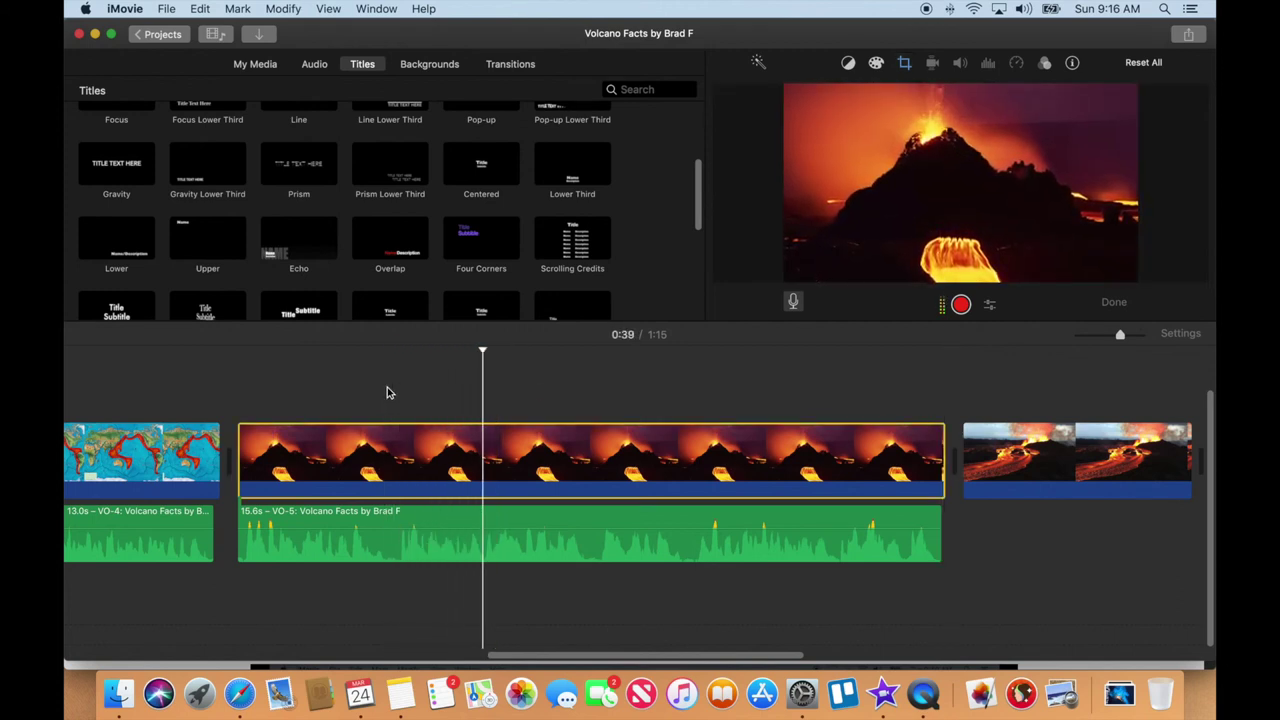